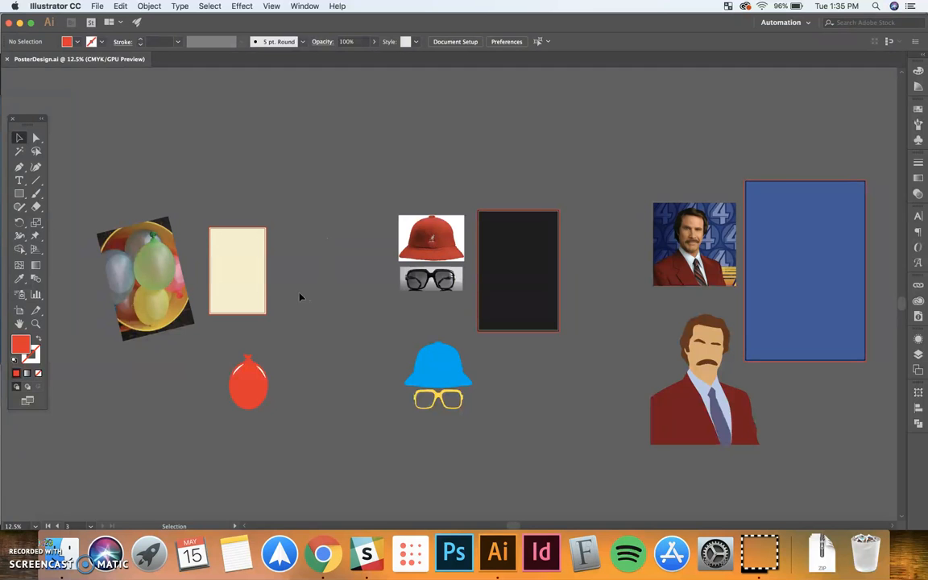
Examine the balloon reference photo and the blank cream poster beside it up close
scroll(300, 296, left, 6)
click(495, 234)
key(super+equal)
key(super+equal)
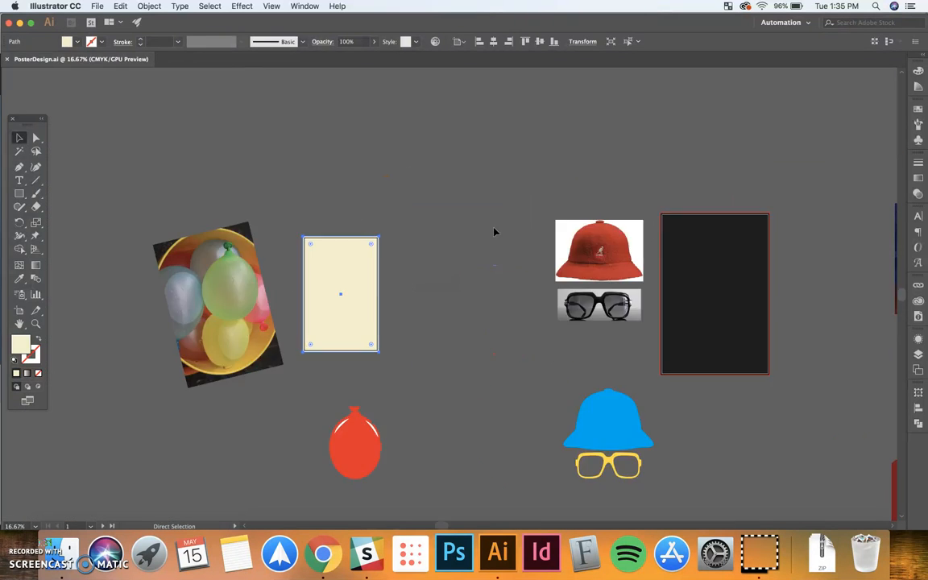
scroll(507, 248, down, 1)
key(super+equal)
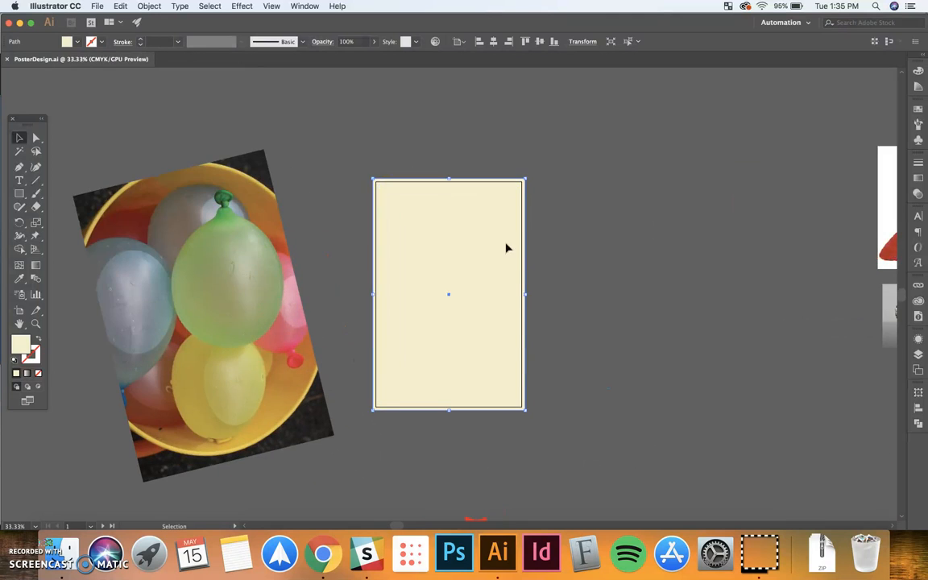
scroll(580, 232, down, 1)
click(610, 232)
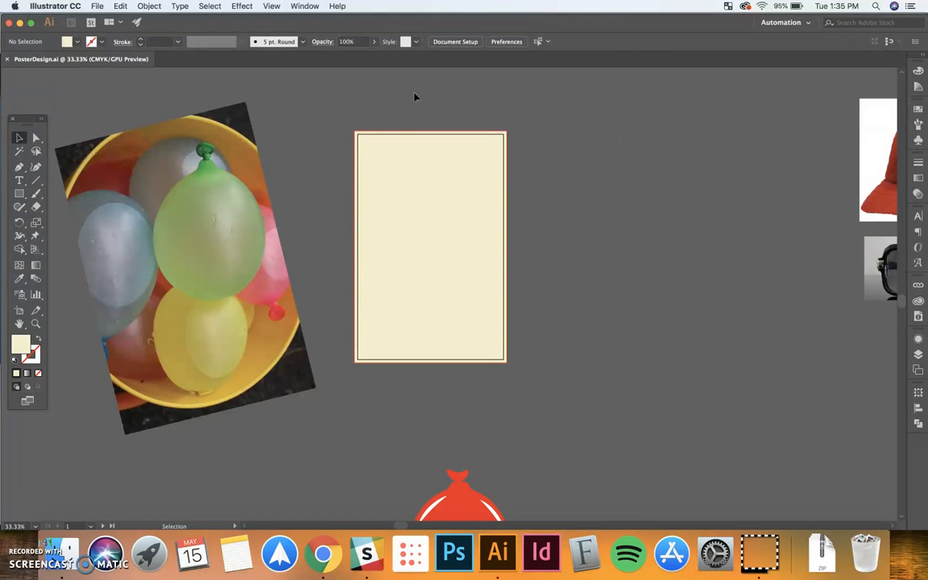
drag(331, 108, 449, 114)
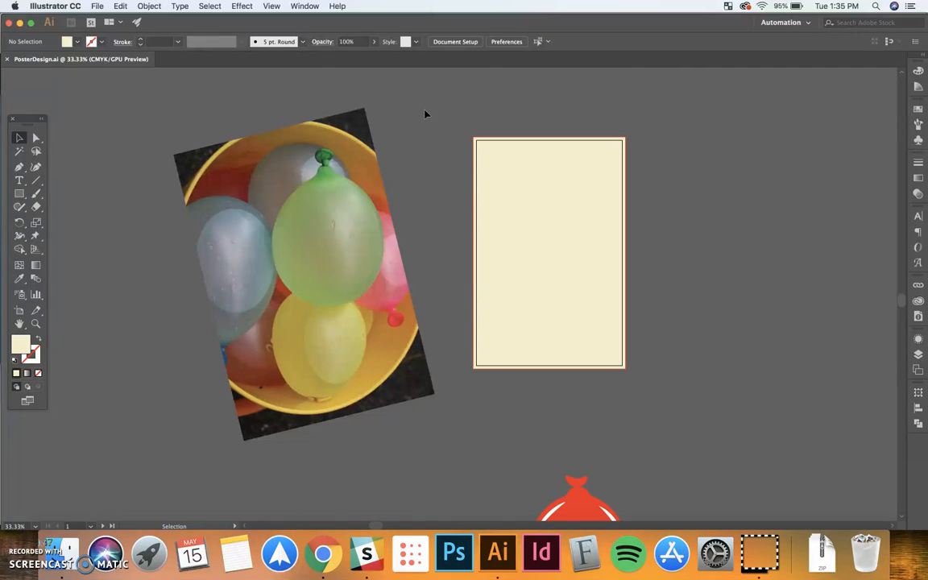
Move the red balloon artwork onto the lower part of the balloon photo and bring it to the front
scroll(439, 333, down, 3)
click(569, 483)
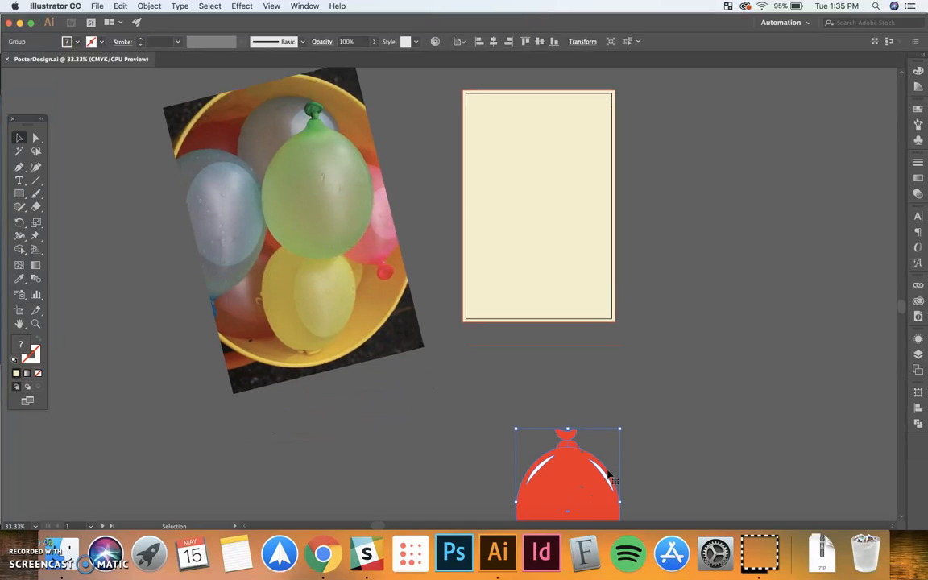
drag(568, 483, 346, 341)
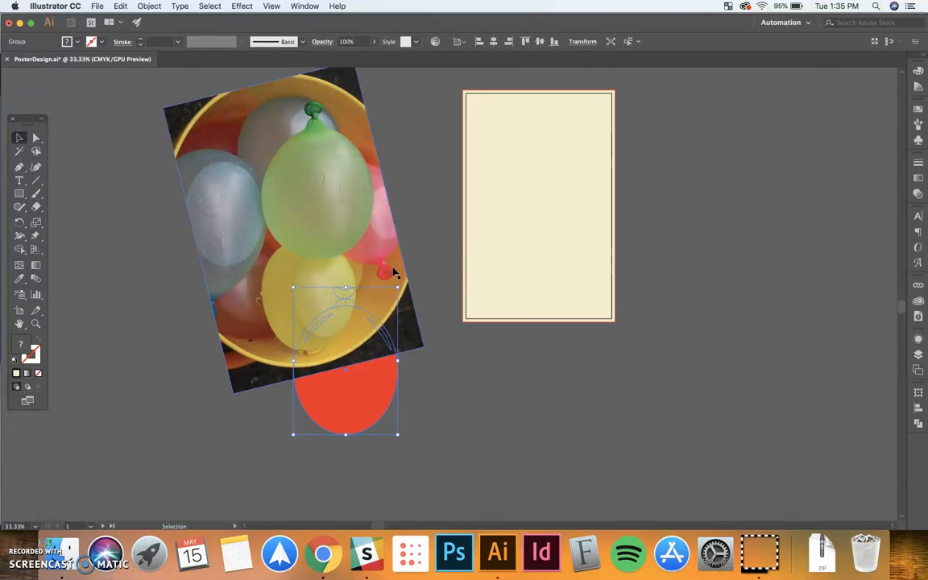
key(super+shift+bracketright)
scroll(429, 244, up, 2)
click(428, 245)
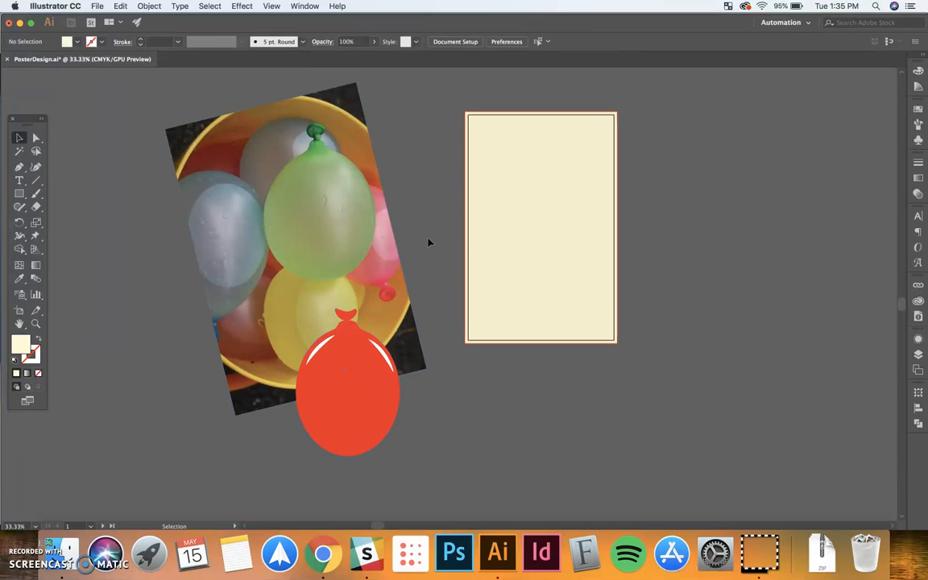
Trace the body of the green balloon in the photo with the Pen tool as a cream-filled shape
click(20, 167)
scroll(346, 177, up, 2)
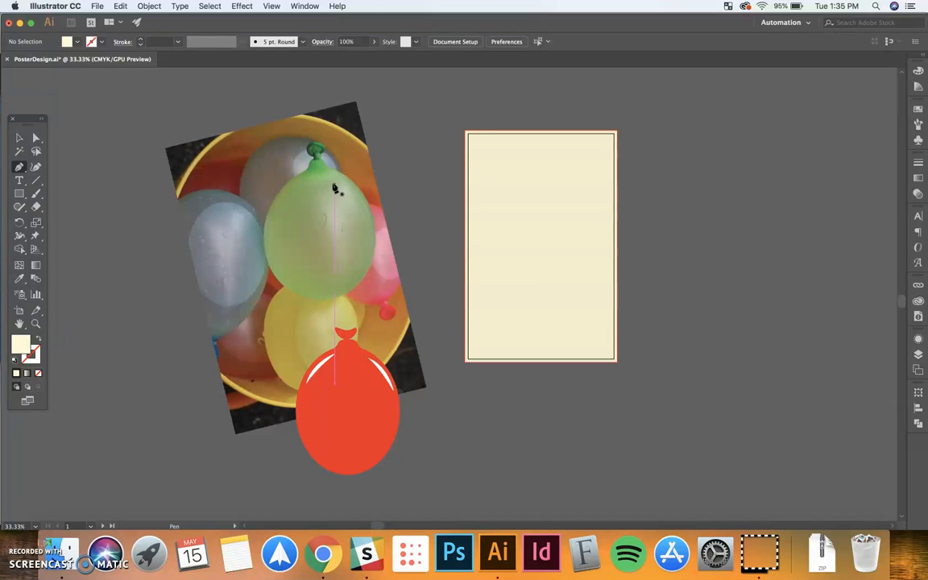
click(293, 182)
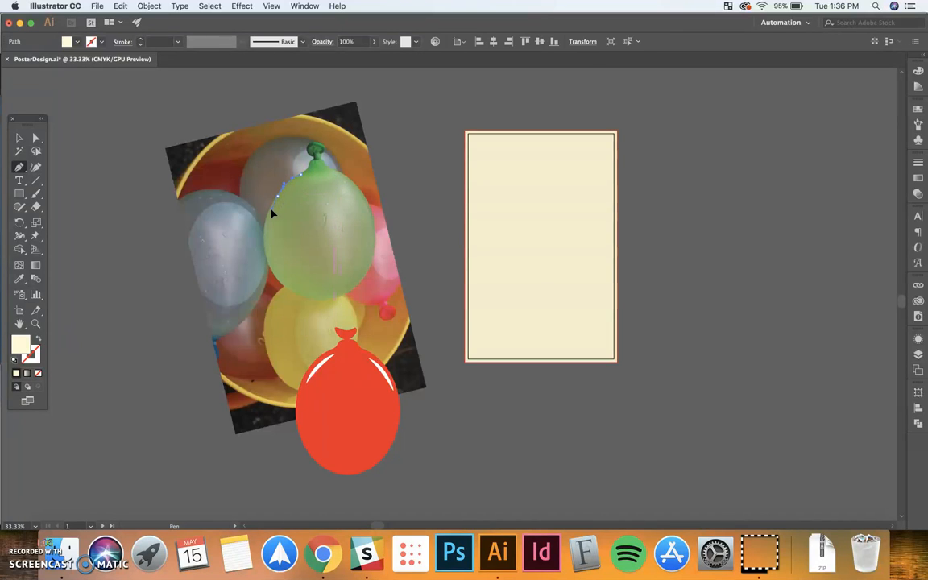
drag(266, 245, 348, 295)
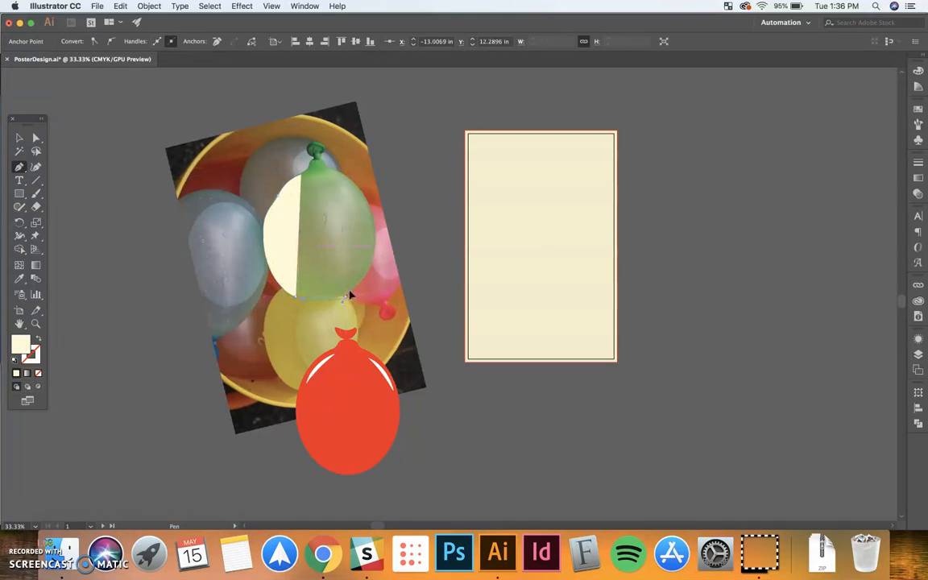
drag(359, 188, 320, 162)
click(20, 138)
Move the red balloon artwork from the photo onto the middle of the cream poster
drag(452, 470, 391, 467)
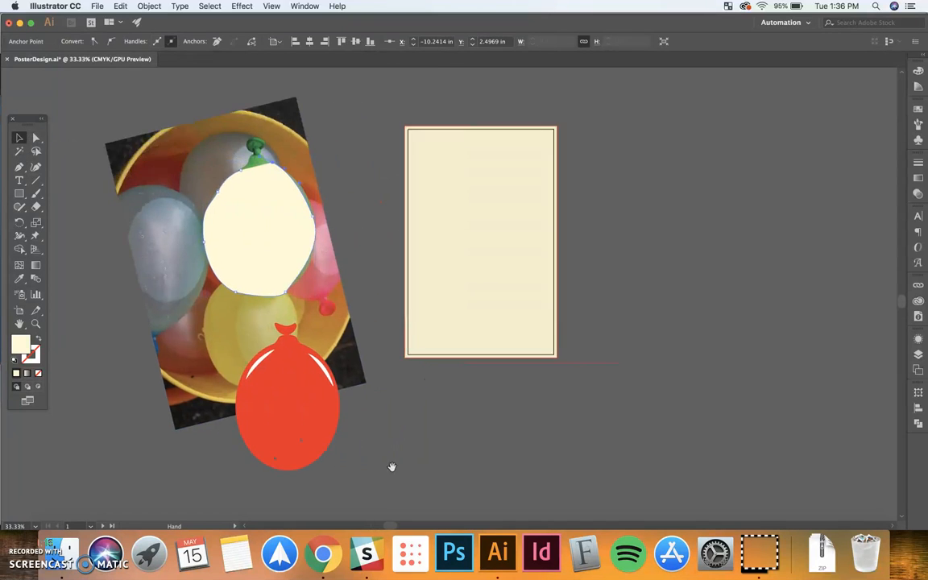
click(392, 467)
click(312, 420)
drag(294, 423, 488, 271)
drag(637, 262, 569, 271)
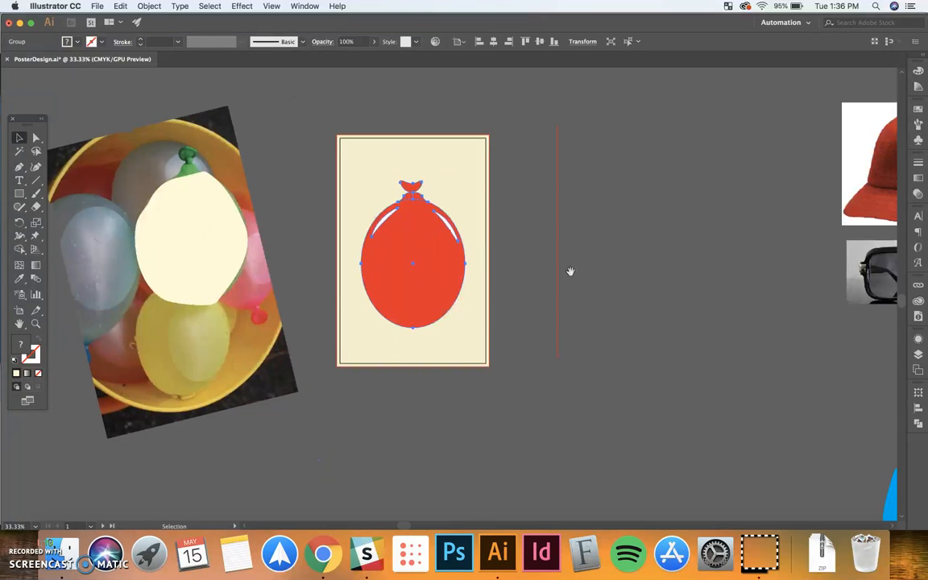
click(559, 274)
drag(325, 197, 325, 216)
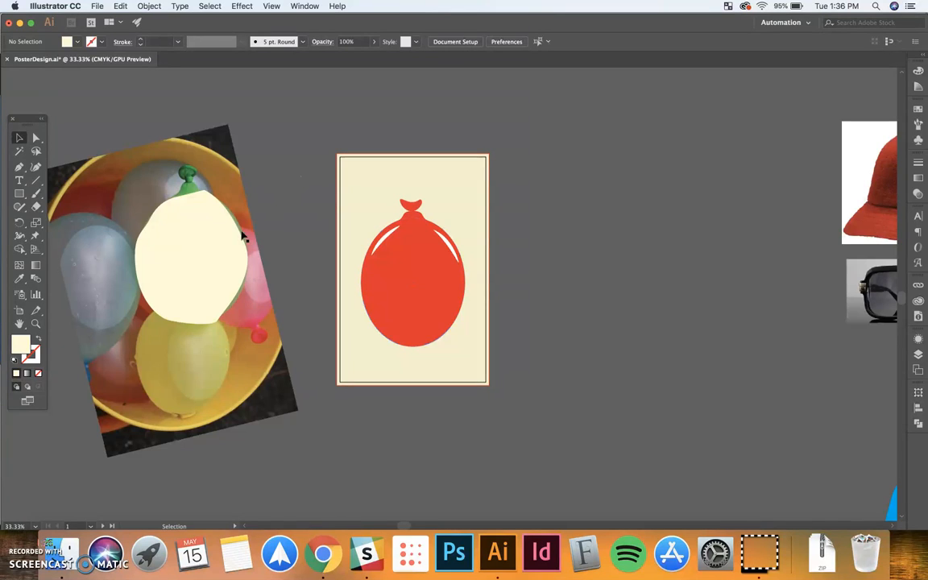
Delete the cream shape traced over the green balloon in the photo
click(213, 244)
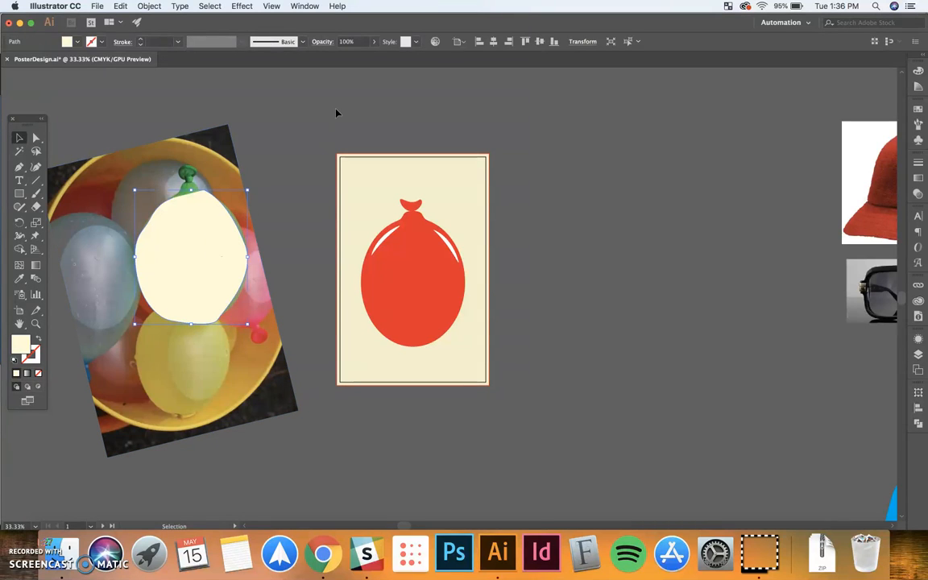
click(336, 113)
click(224, 268)
key(Delete)
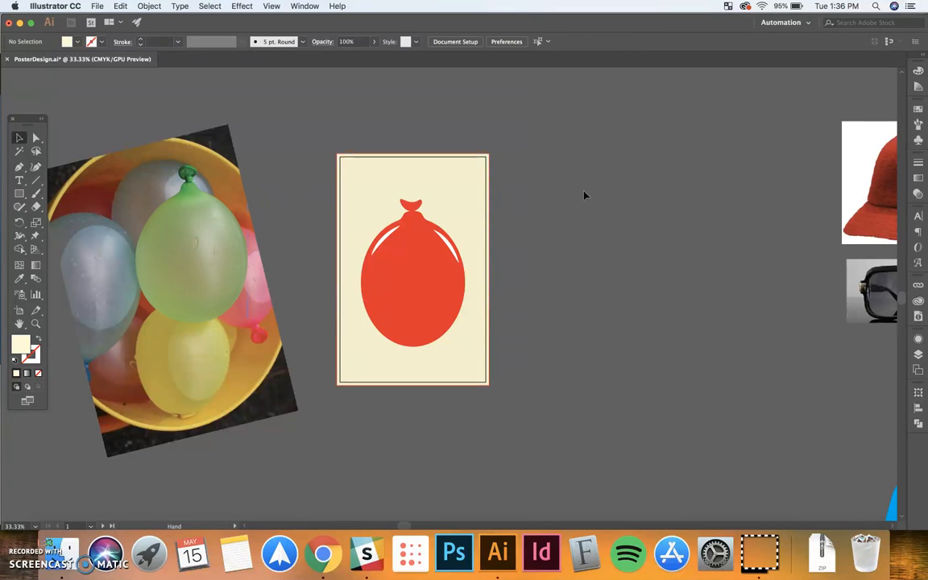
Examine the red balloon's placement on the cream poster and the thin border line along its edges
scroll(382, 256, right, 3)
click(364, 262)
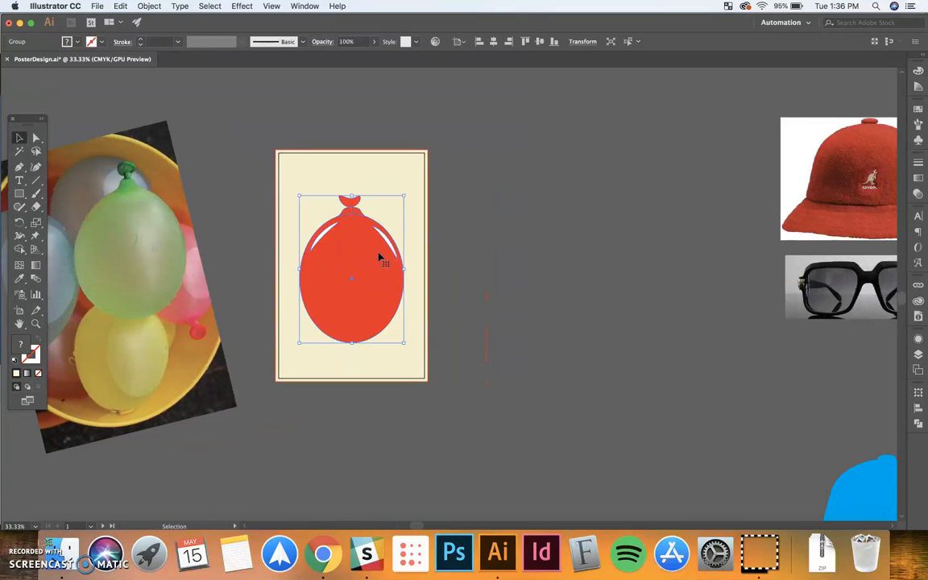
key(super+equal)
drag(377, 249, 334, 275)
click(257, 167)
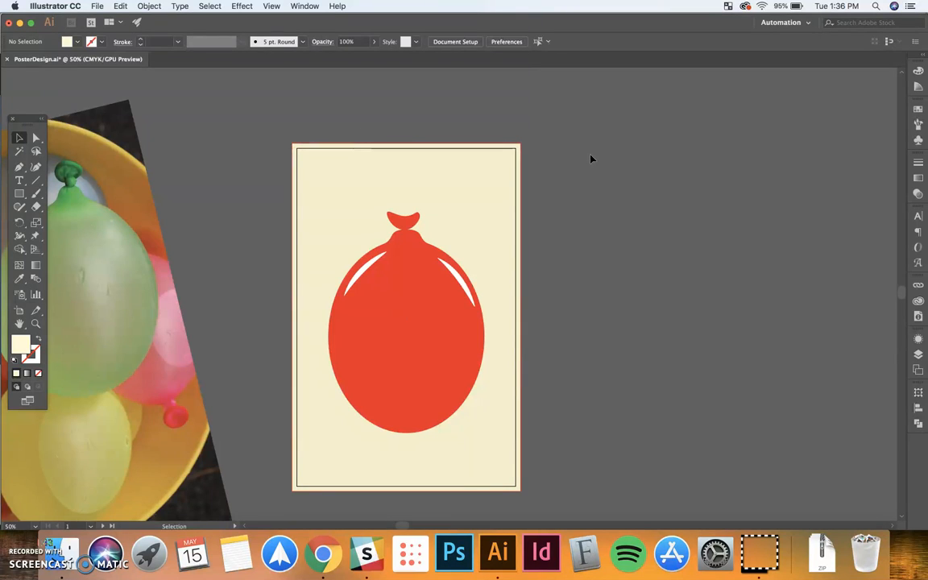
key(super+equal)
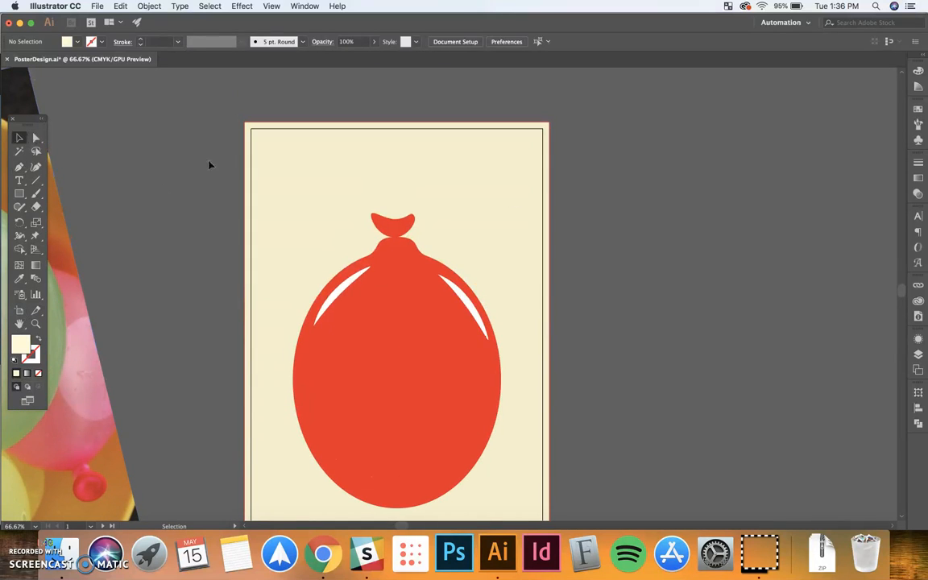
key(super+equal)
key(super+equal)
drag(288, 149, 535, 293)
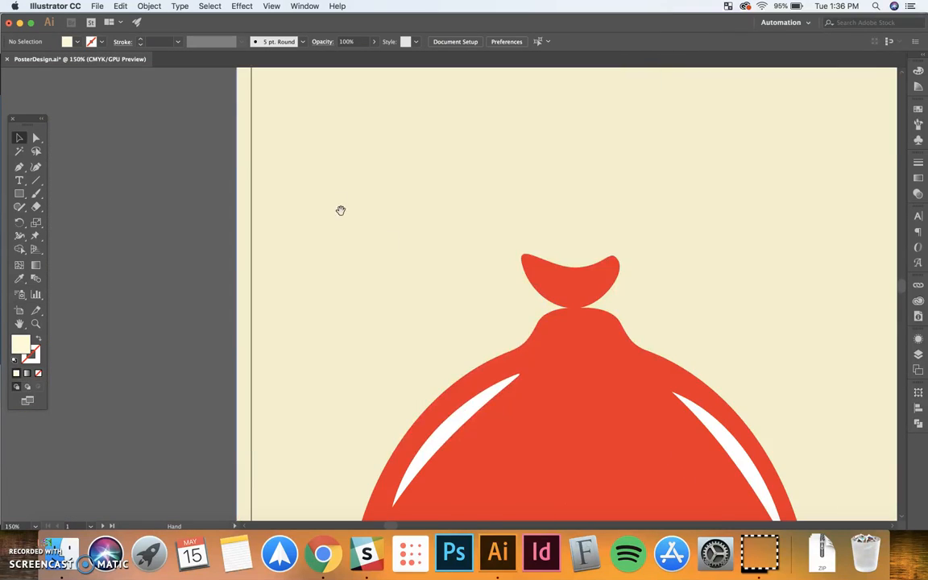
drag(341, 209, 351, 319)
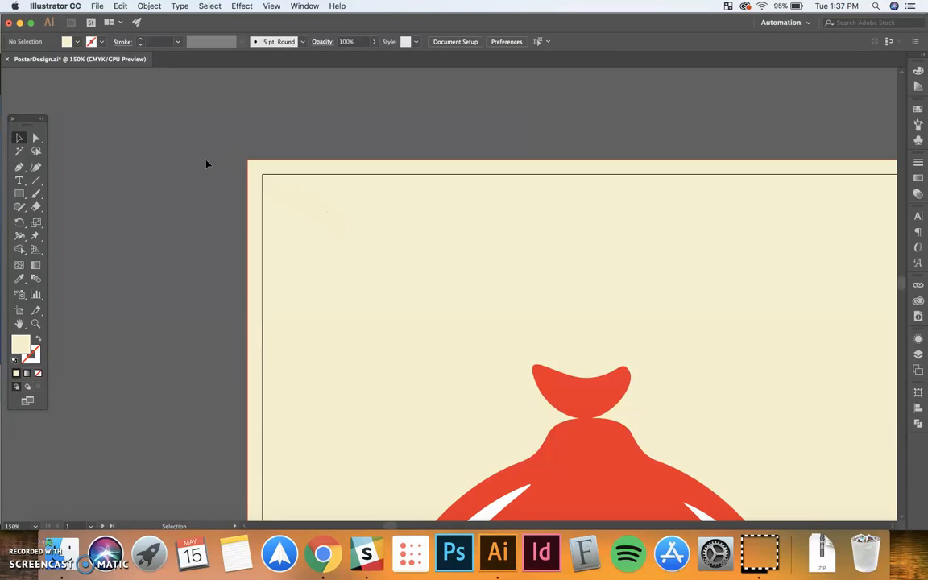
key(super+minus)
key(super+minus)
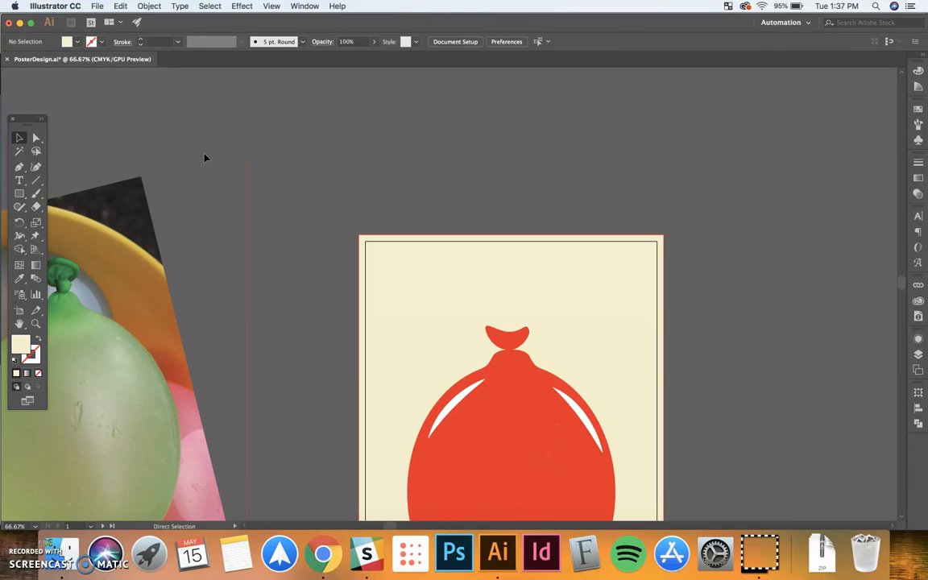
drag(346, 216, 274, 157)
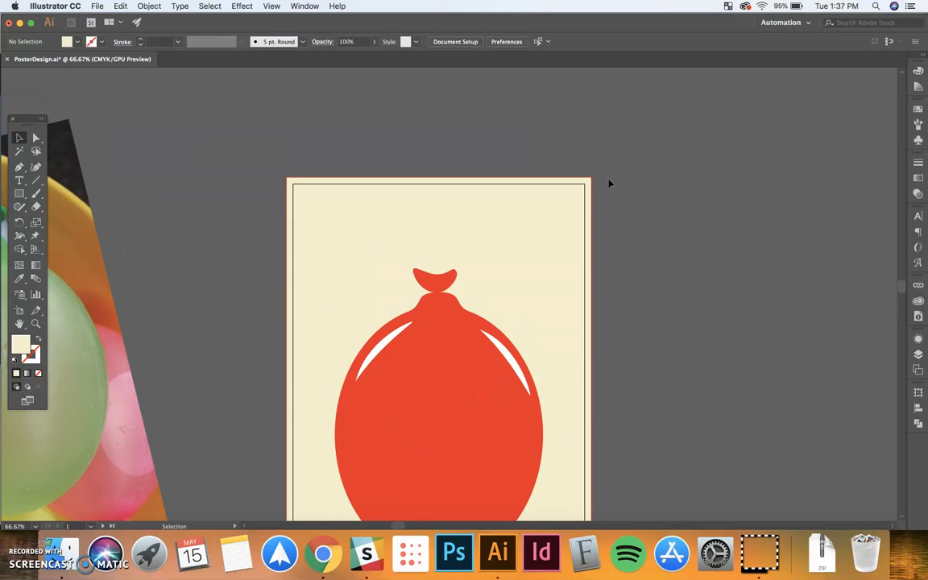
Examine the hat and sunglasses reference photos and the blank black poster next to them
drag(667, 248, 454, 240)
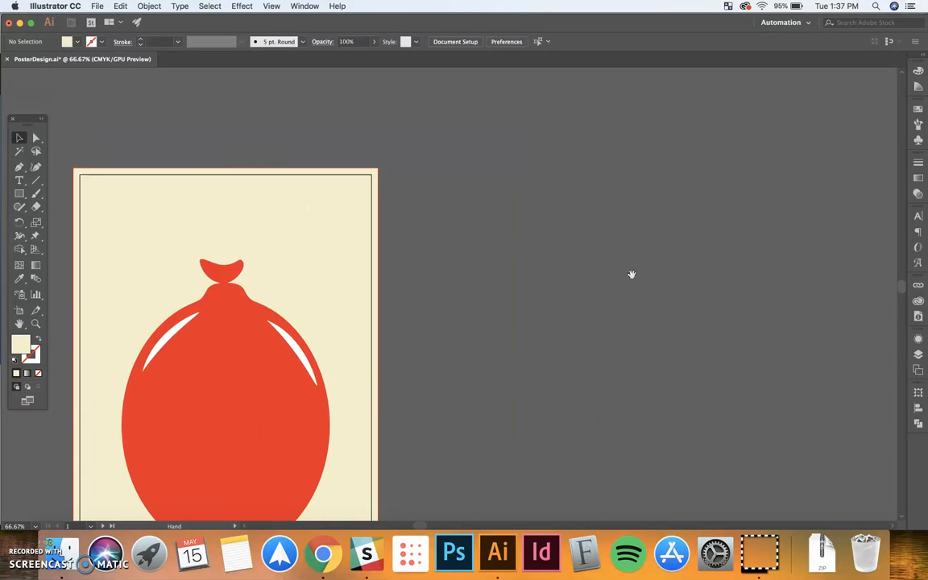
drag(631, 274, 524, 211)
key(super+minus)
key(super+minus)
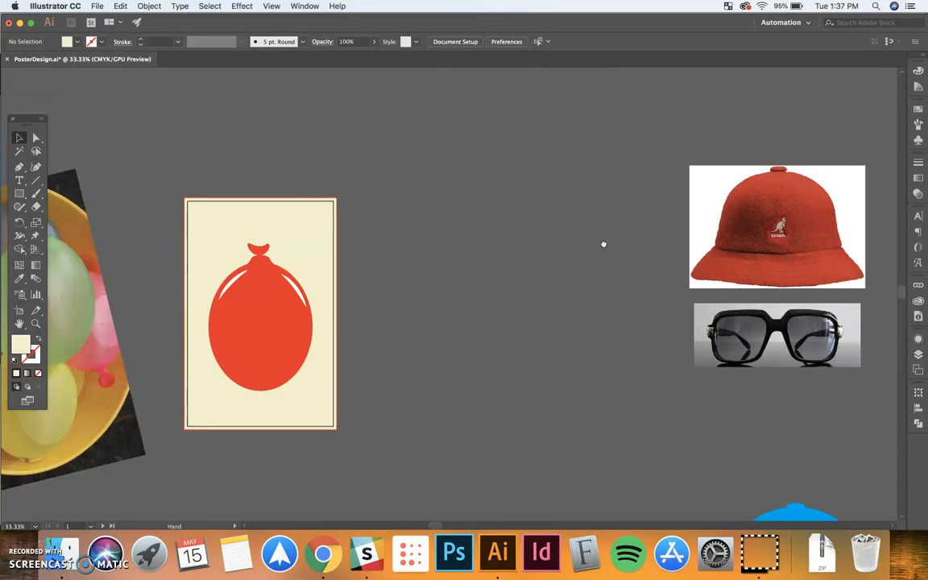
drag(602, 244, 284, 138)
drag(592, 302, 399, 307)
drag(506, 231, 421, 313)
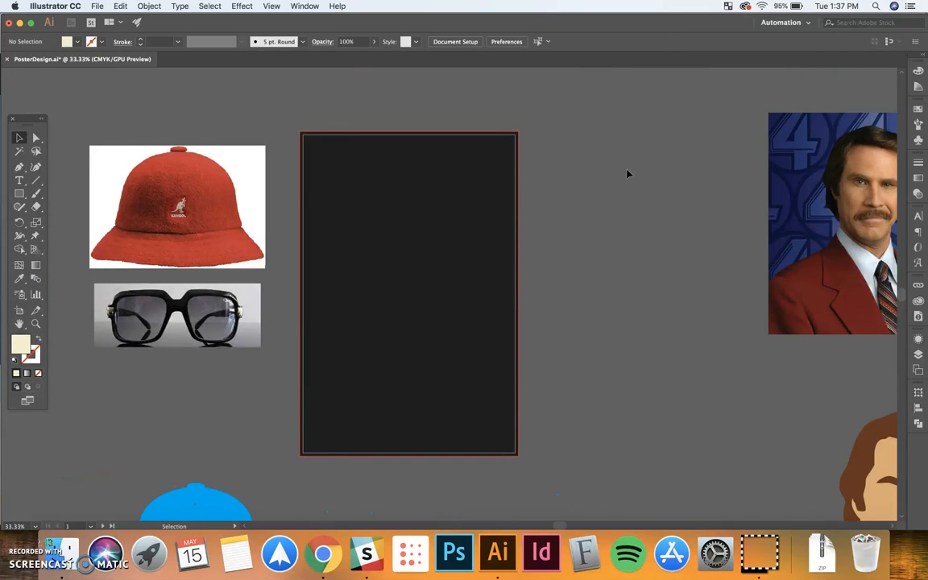
drag(550, 244, 594, 244)
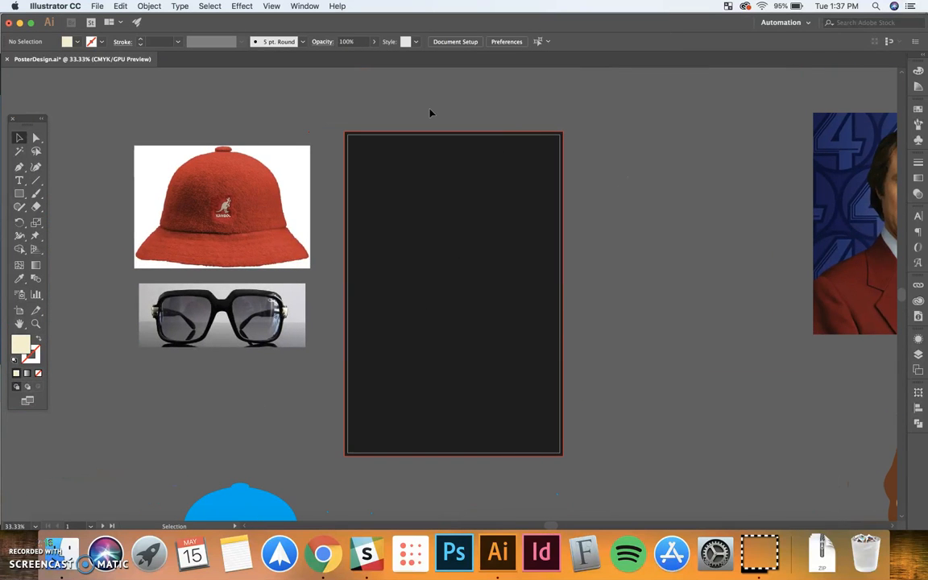
drag(431, 112, 429, 90)
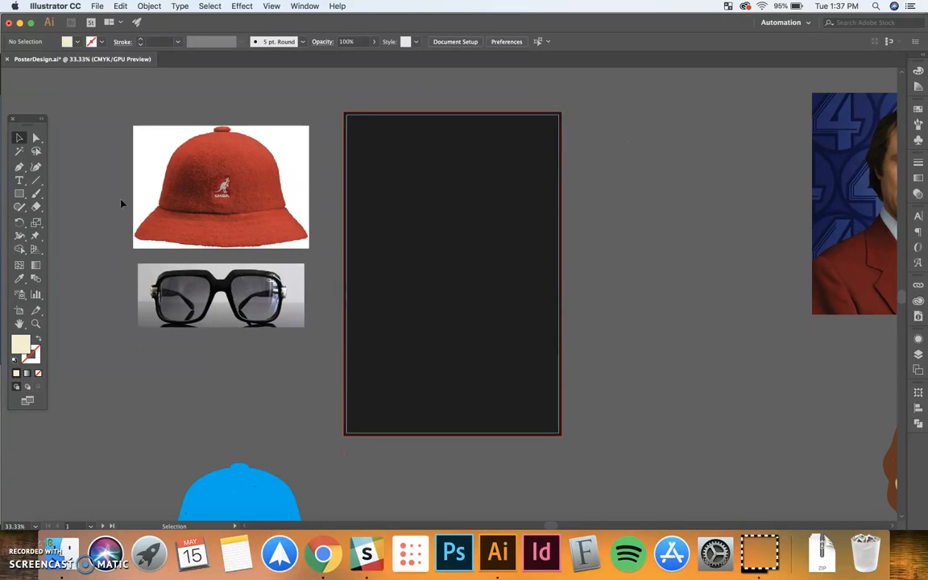
scroll(627, 210, down, 1)
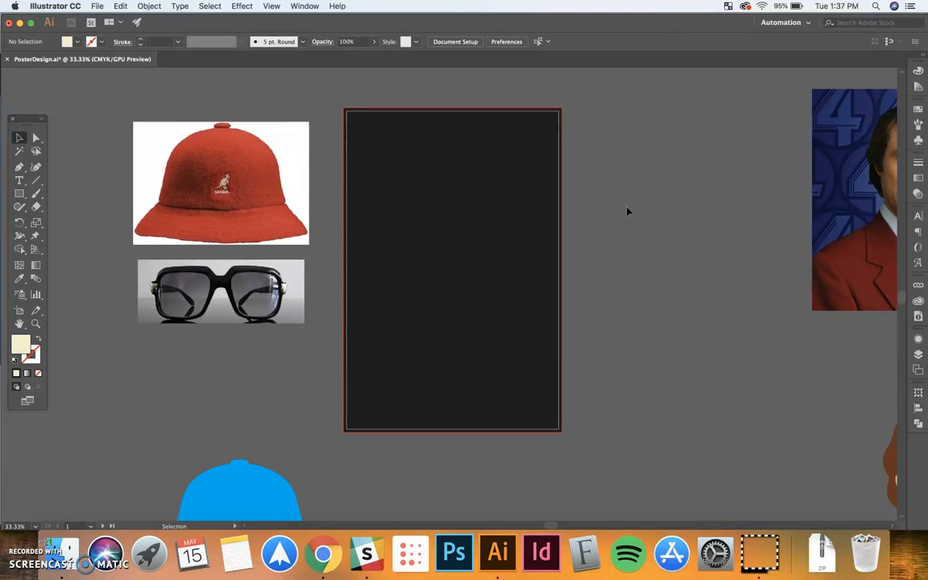
Move the blue hat and yellow glasses artwork up to just below the sunglasses photo
scroll(625, 208, down, 5)
drag(232, 421, 242, 300)
click(113, 291)
scroll(112, 294, up, 10)
scroll(96, 288, down, 2)
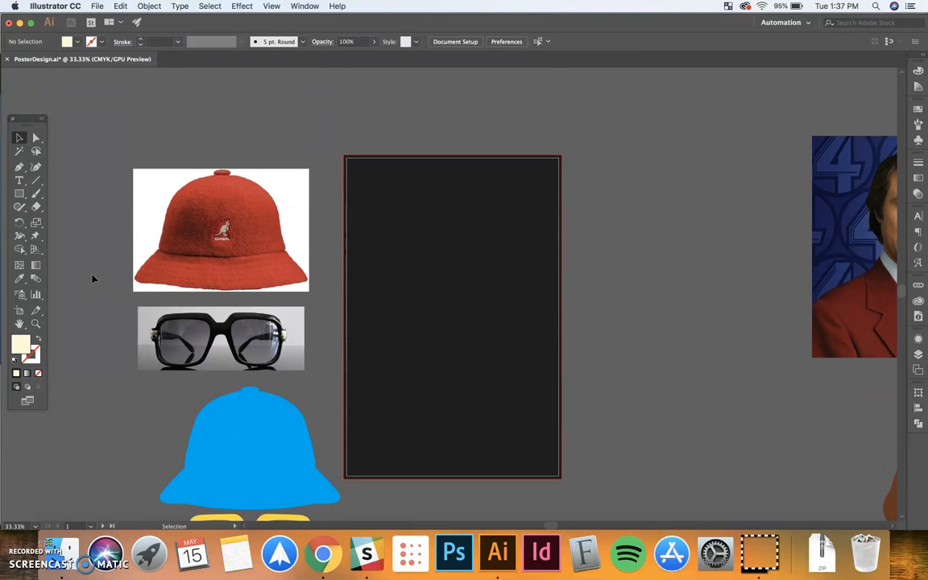
scroll(580, 296, down, 2)
Trace the crown of the red hat photo with the Pen tool, using the black poster's fill colour
click(514, 228)
click(303, 115)
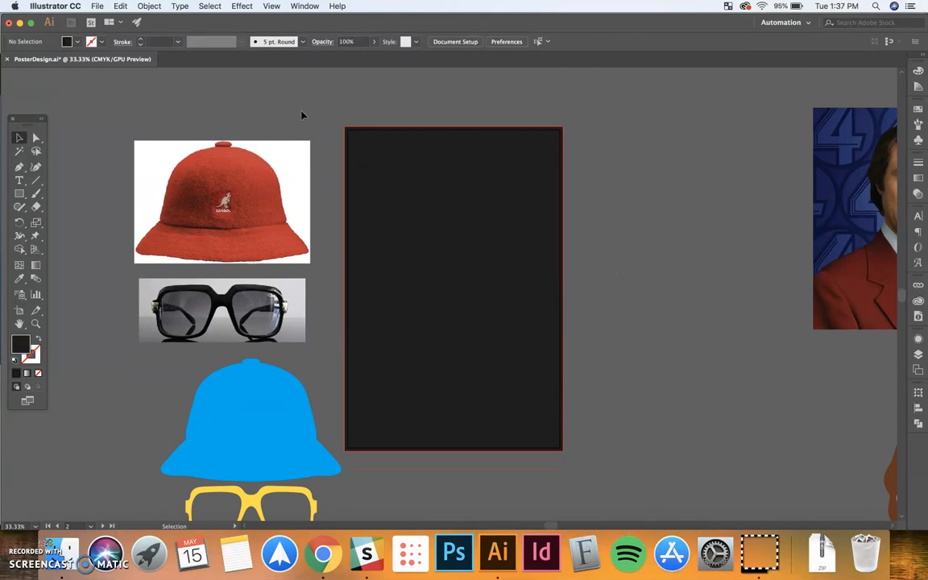
scroll(265, 137, left, 5)
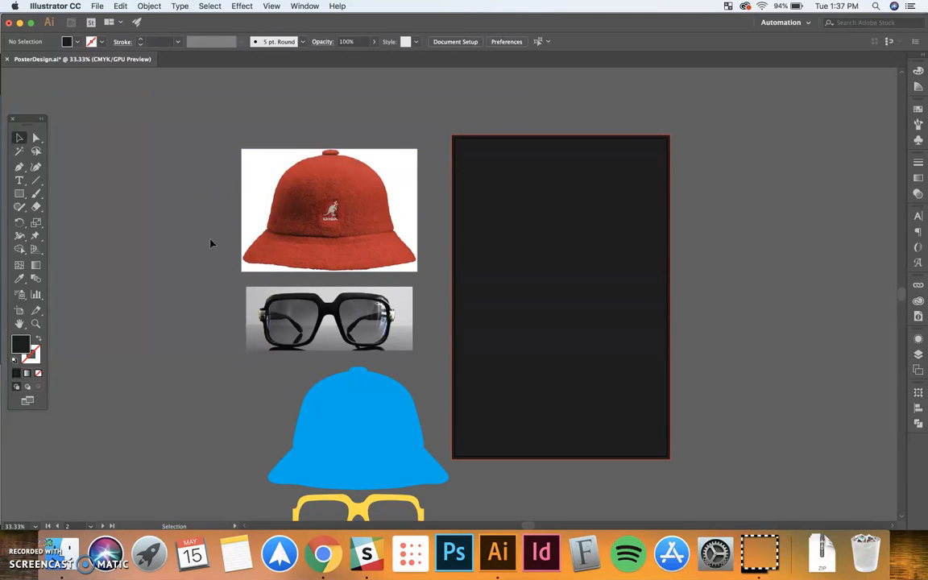
click(35, 139)
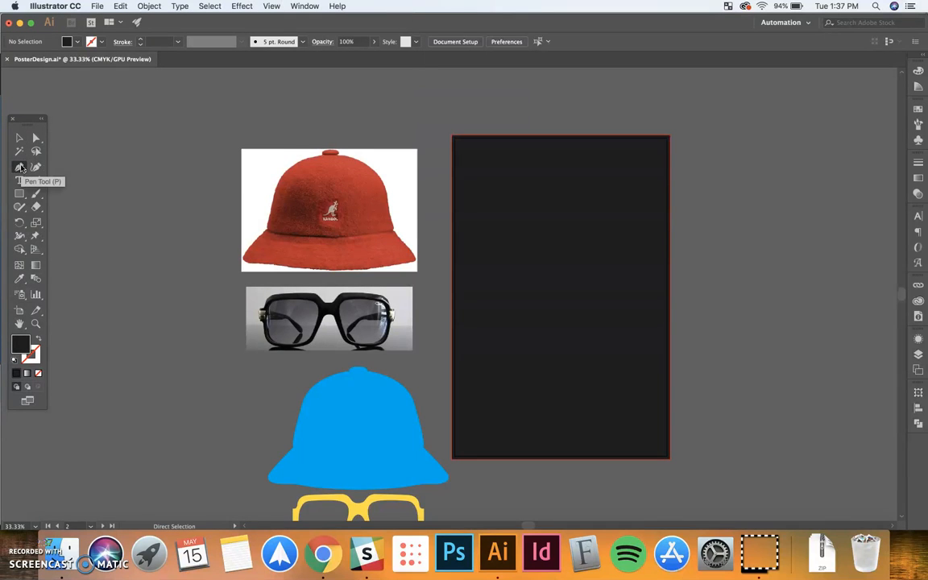
click(21, 168)
key(super+equal)
drag(187, 185, 280, 208)
drag(290, 157, 297, 148)
drag(357, 114, 398, 112)
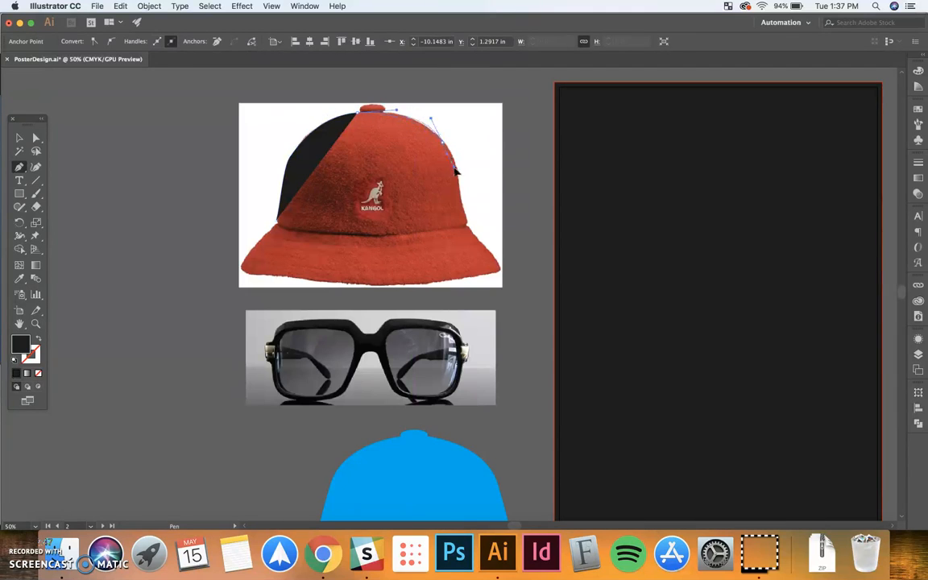
click(443, 146)
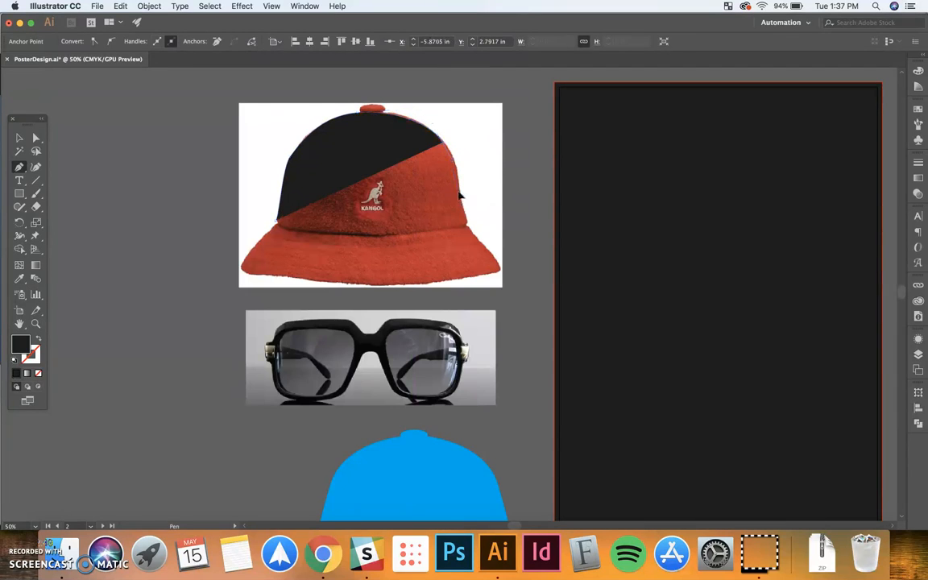
click(461, 206)
click(464, 217)
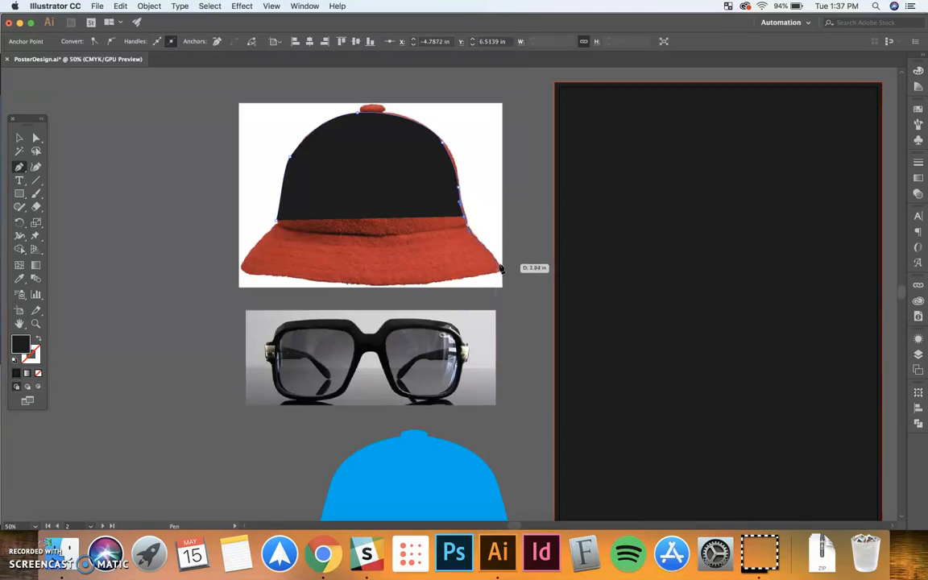
Trace the hat's brim down to its lower edge, close the black shape at its starting point and deselect it
click(501, 272)
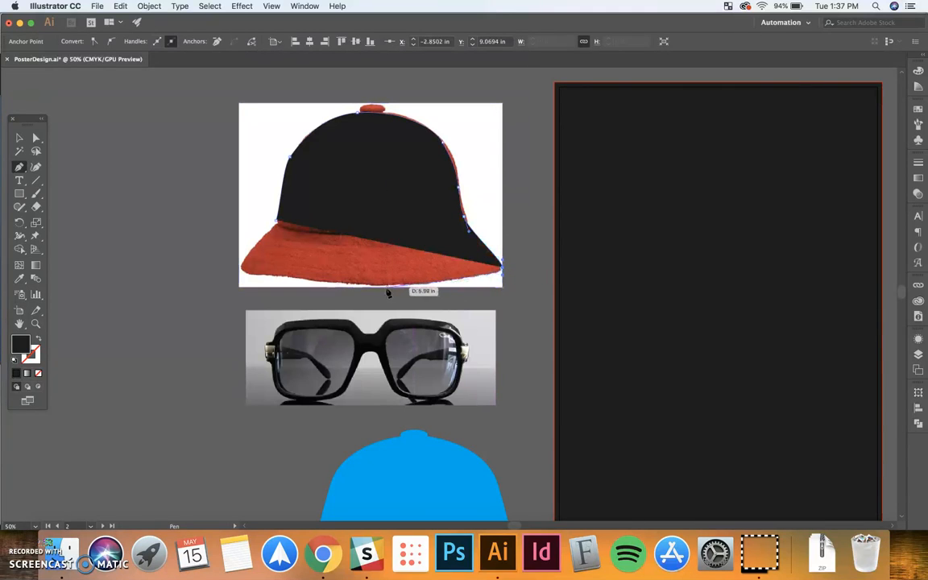
click(339, 290)
click(240, 273)
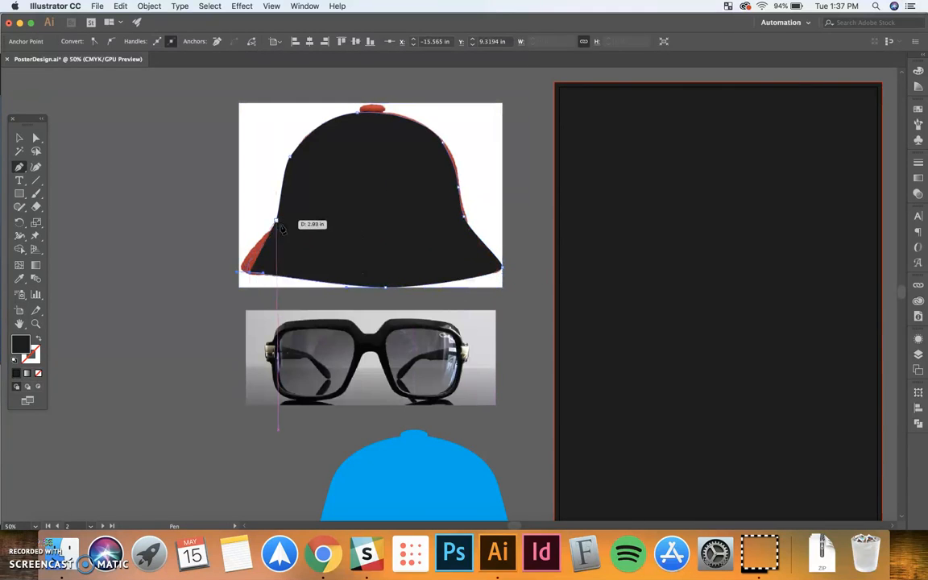
drag(280, 224, 311, 182)
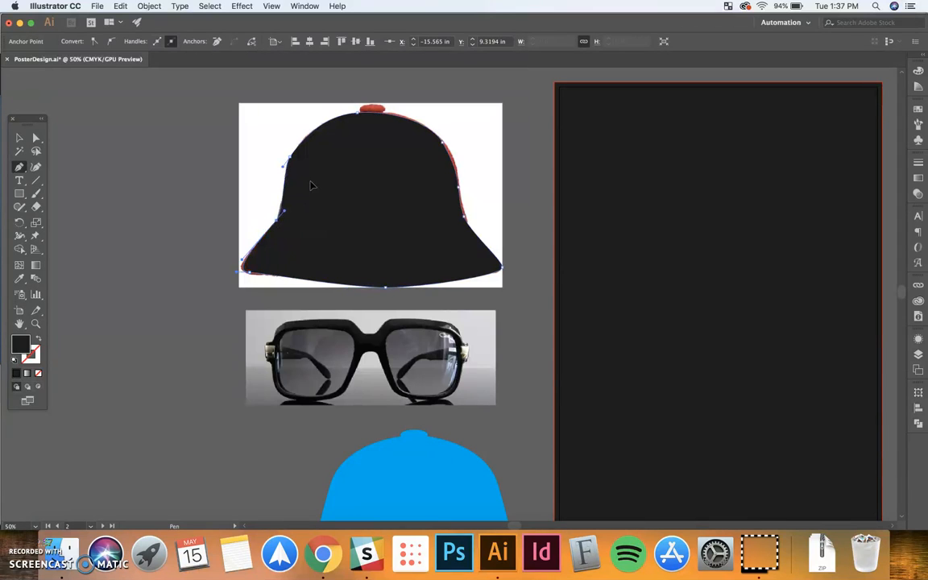
click(19, 141)
scroll(259, 290, down, 2)
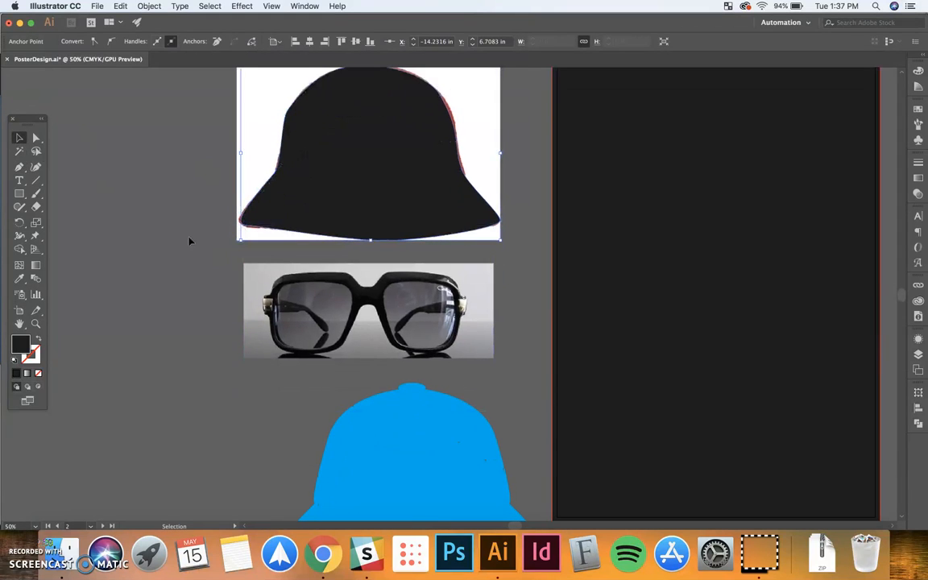
click(170, 212)
Trace the upper edge of the sunglasses frame in the photo with the Pen tool
click(19, 167)
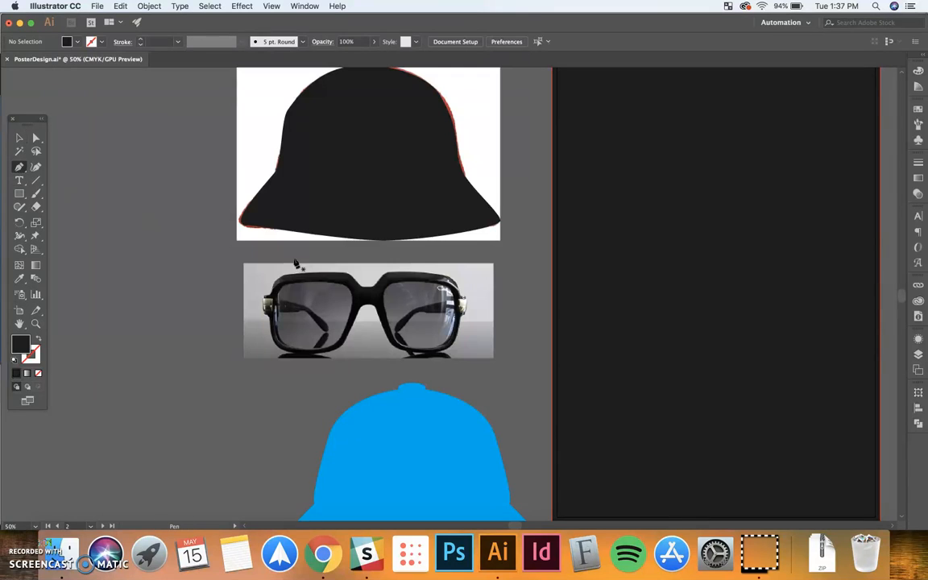
drag(283, 275, 474, 284)
click(19, 138)
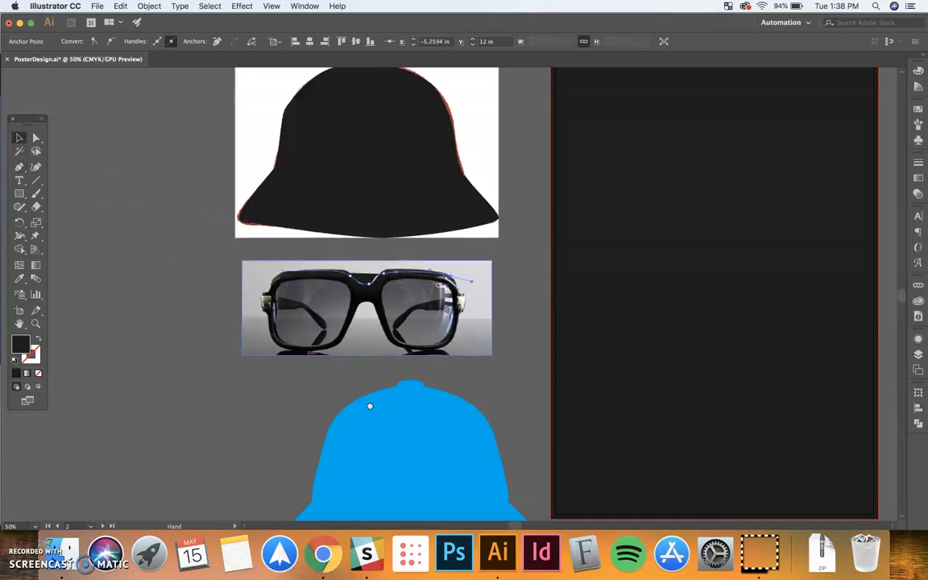
Move the grouped blue hat and yellow glasses artwork onto the black poster
scroll(369, 406, down, 6)
click(320, 272)
scroll(288, 290, left, 3)
scroll(287, 290, up, 2)
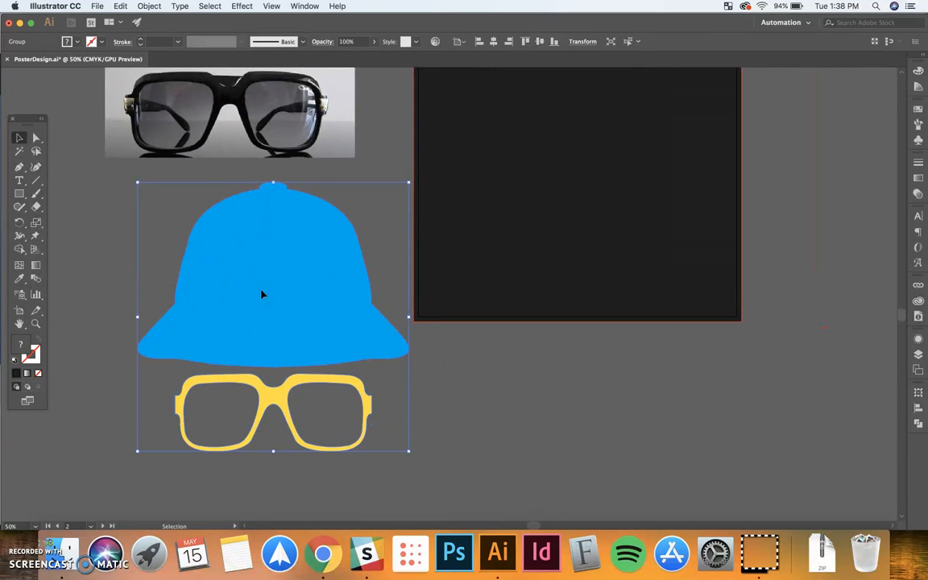
drag(273, 307, 609, 185)
scroll(561, 342, up, 5)
scroll(561, 342, right, 2)
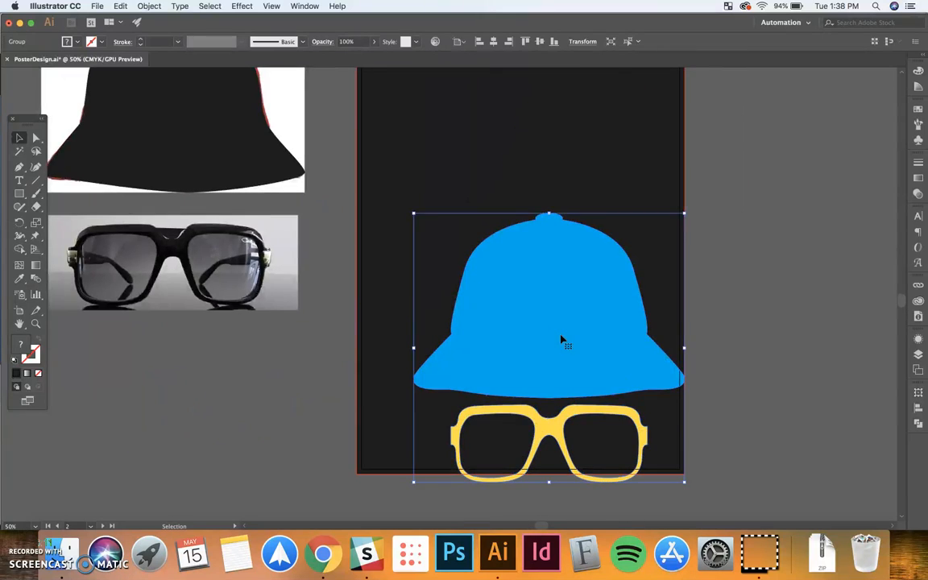
drag(540, 348, 509, 201)
Move the black hat tracing down off the hat photo, over the sunglasses photo
scroll(509, 238, up, 3)
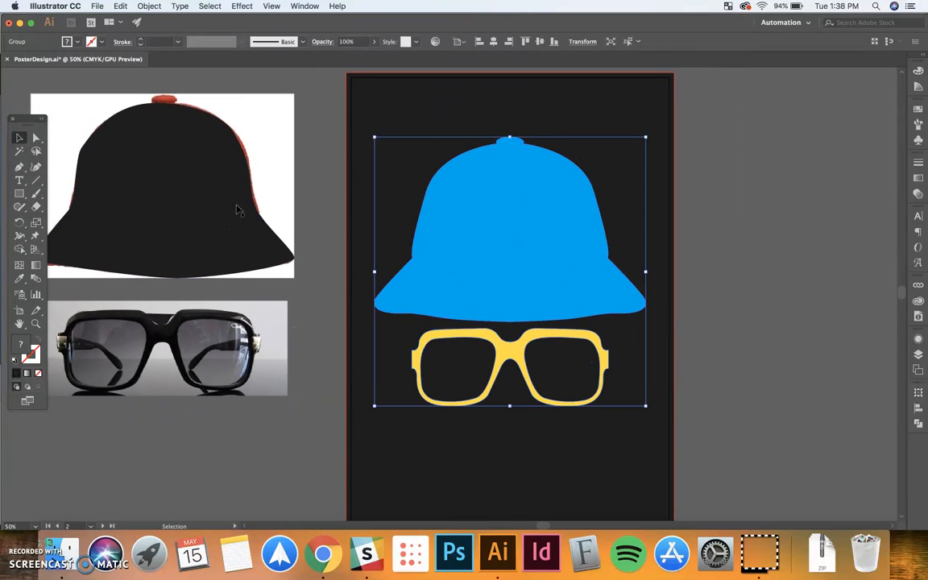
click(318, 160)
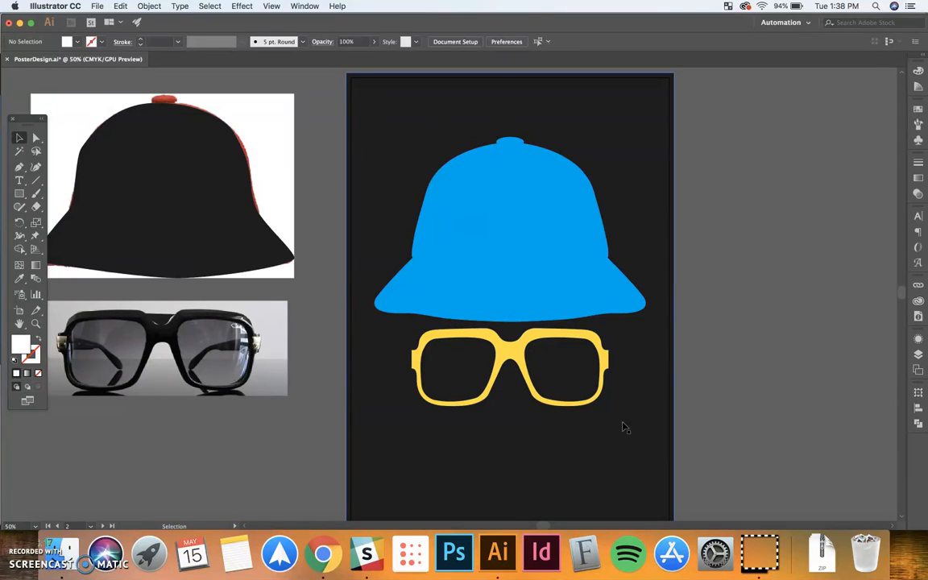
drag(215, 188, 216, 337)
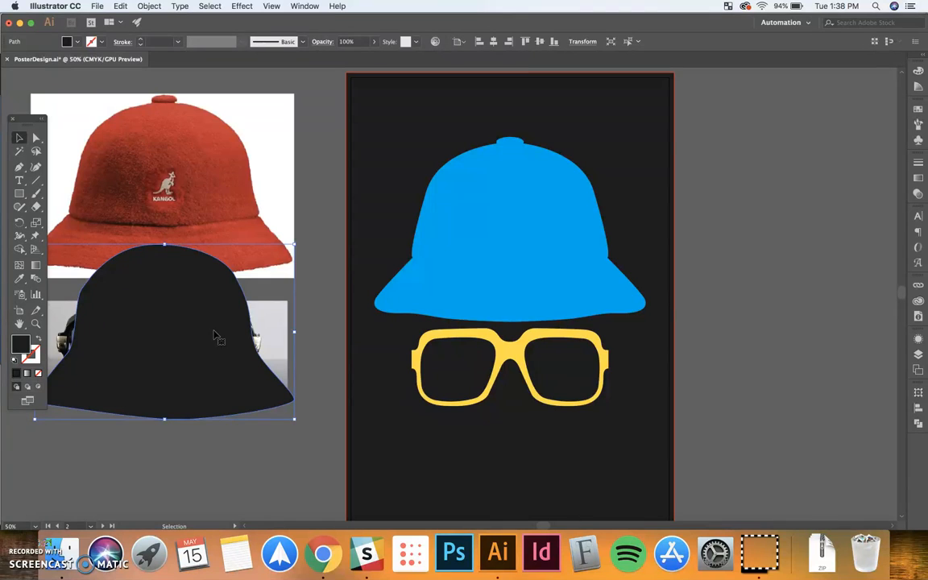
Move the blue hat and yellow glasses group higher on the black poster and centre it between the side edges
click(480, 236)
drag(481, 236, 431, 265)
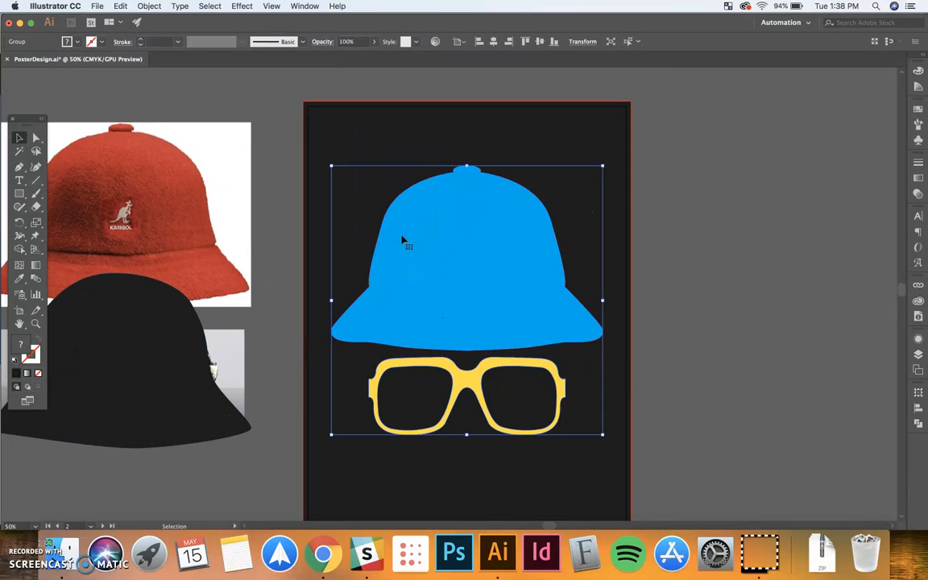
click(284, 106)
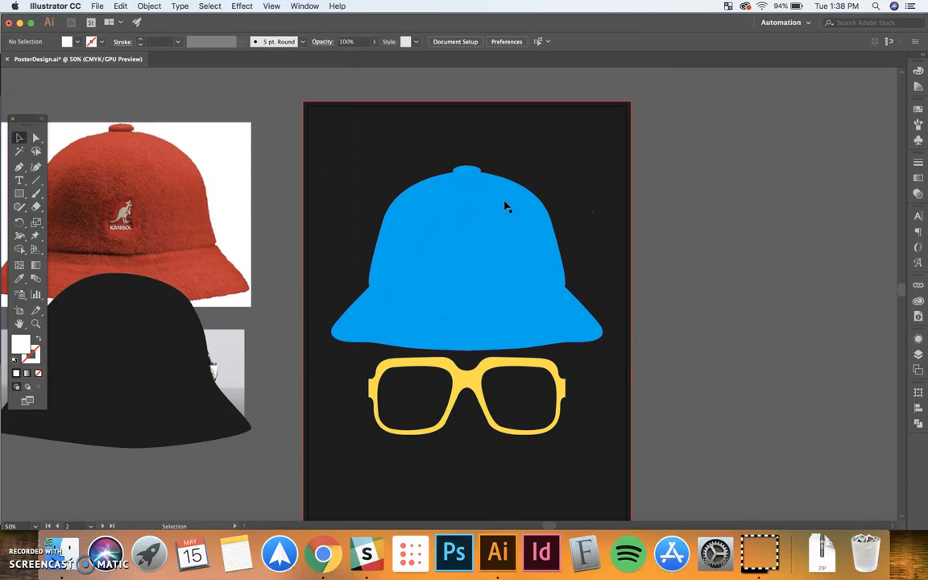
drag(494, 210, 473, 161)
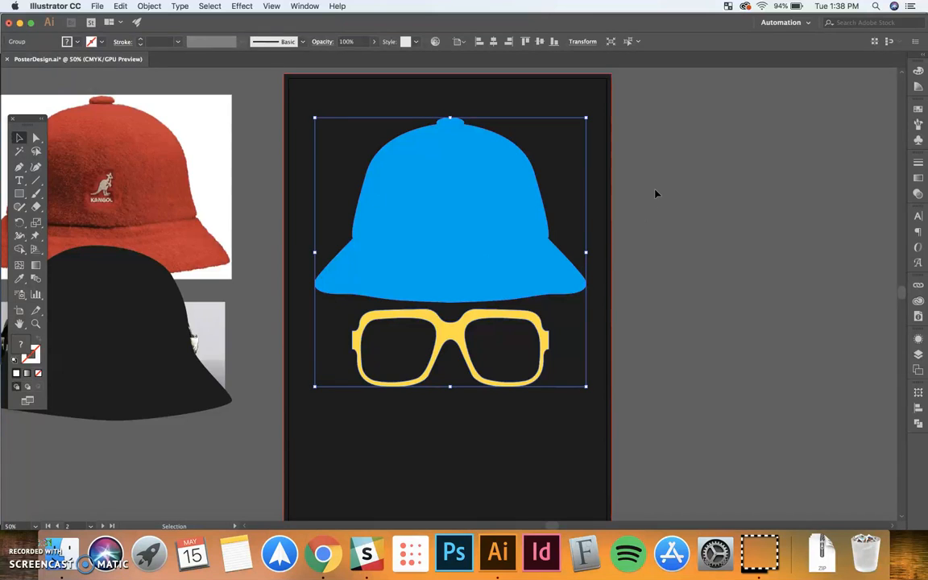
key(super+minus)
drag(637, 249, 605, 199)
drag(412, 243, 411, 239)
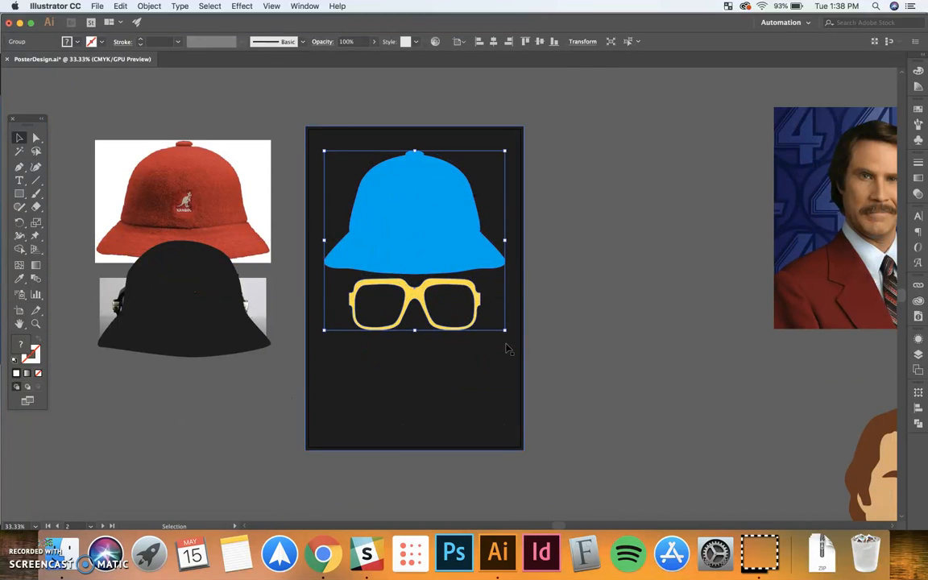
Examine the reference photo of the man in the red suit, the blank blue poster and the flat portrait illustration
drag(226, 139, 675, 110)
drag(390, 207, 575, 209)
drag(719, 211, 283, 229)
drag(466, 242, 222, 199)
mouse_move(637, 261)
mouse_down()
mouse_move(568, 232)
mouse_move(332, 229)
mouse_up()
key(super+minus)
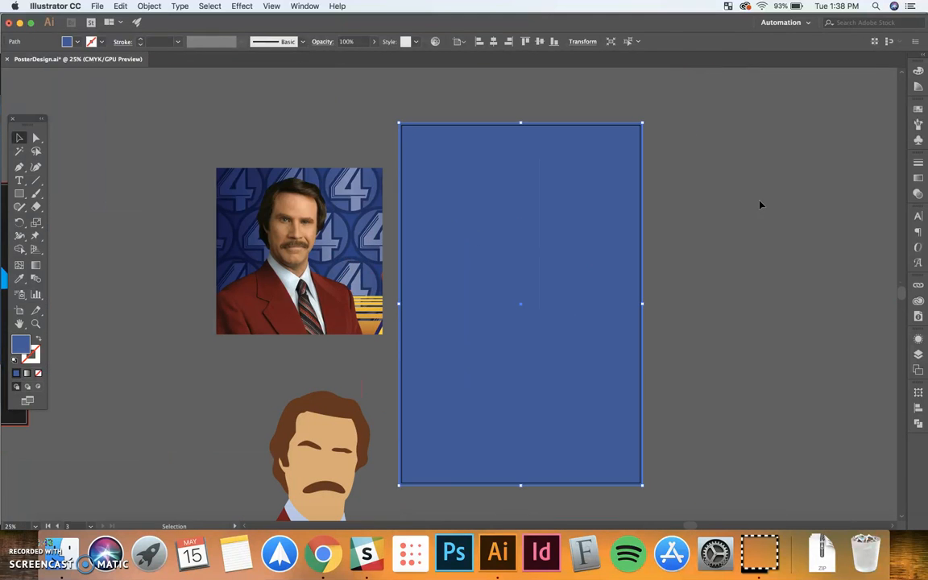
drag(760, 203, 692, 181)
click(691, 185)
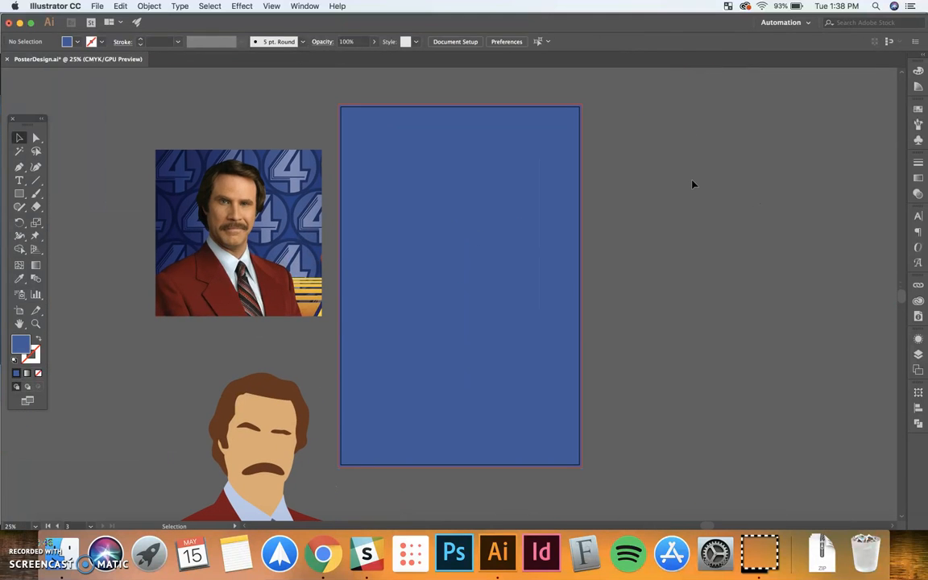
scroll(690, 200, down, 2)
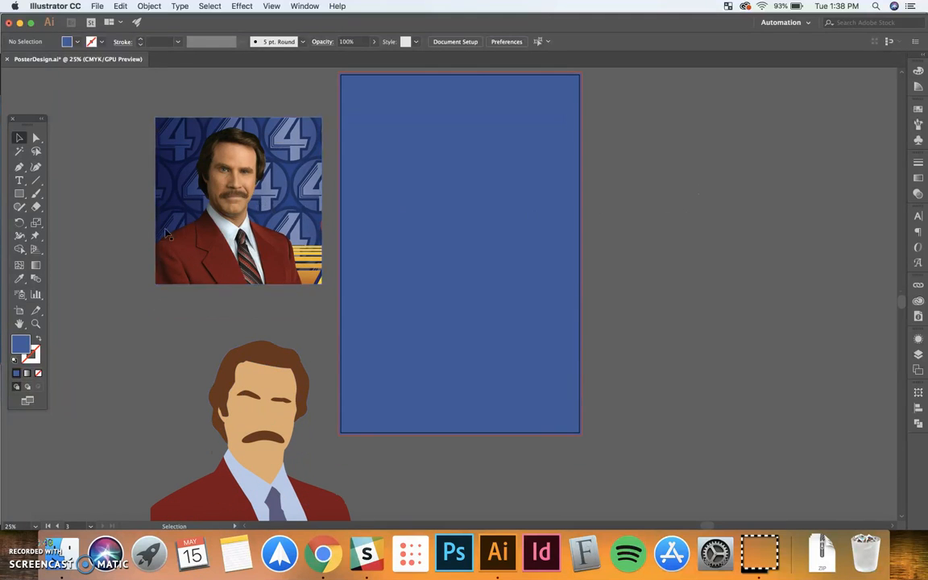
Move the flat portrait illustration up to just below the photo of the man in the red suit
drag(256, 419, 219, 376)
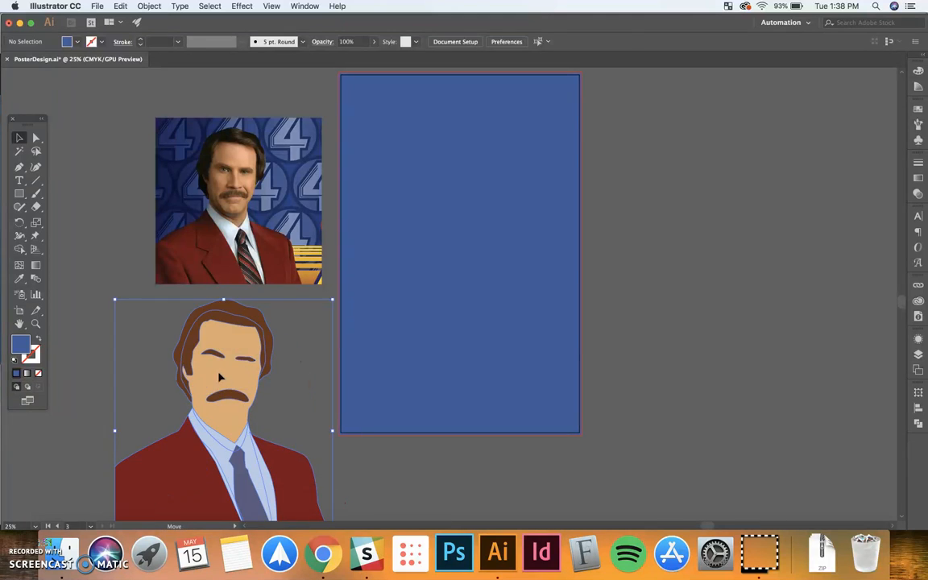
drag(196, 299, 292, 342)
click(348, 240)
Trace the suit in the photo with the Pen tool and blue fill, from the outer shoulder up to and around the shirt collar
key(super+equal)
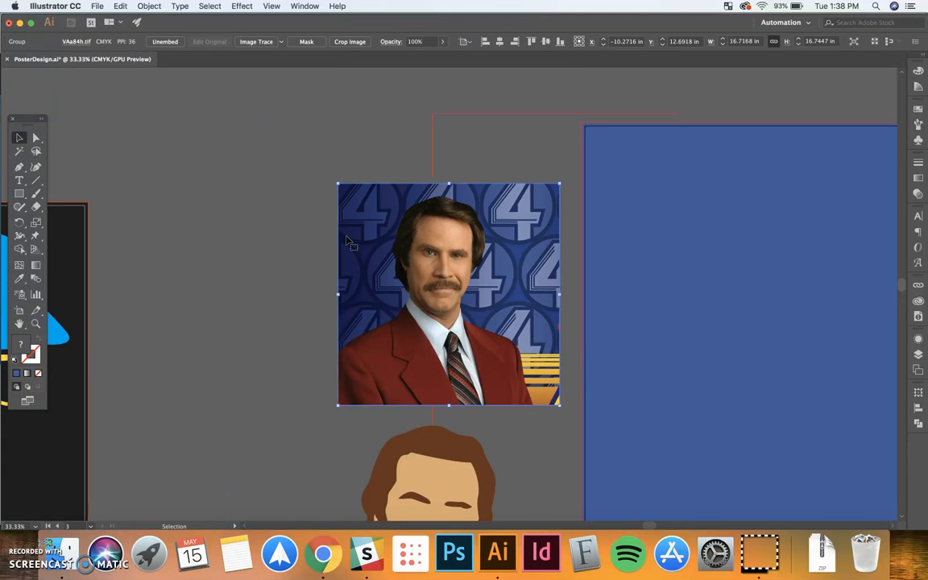
scroll(348, 241, right, 3)
scroll(348, 241, down, 1)
click(170, 97)
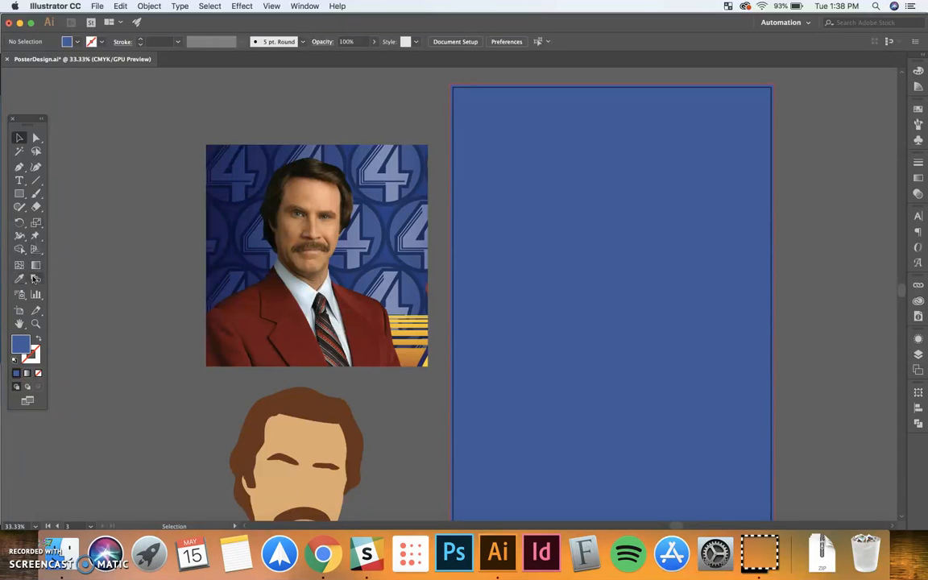
click(20, 167)
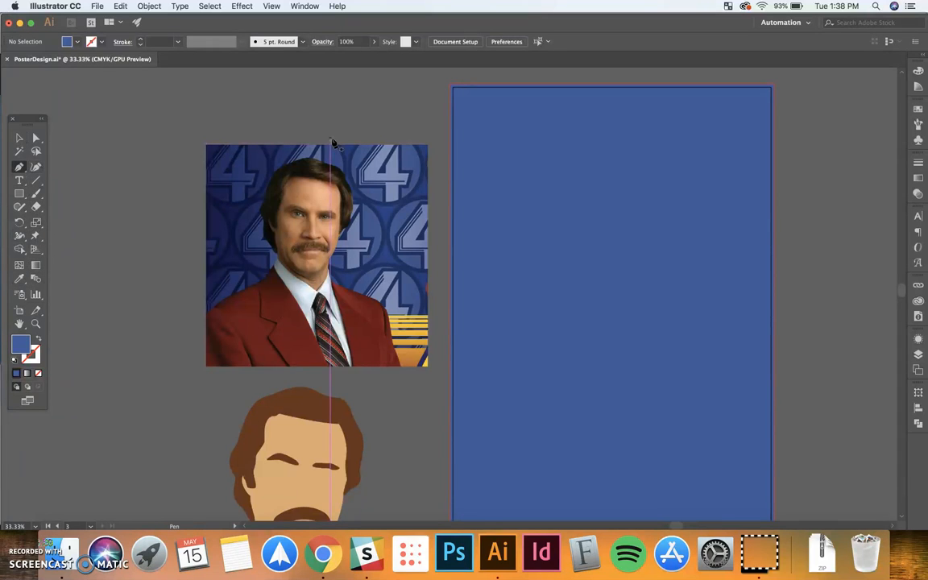
drag(307, 257, 319, 224)
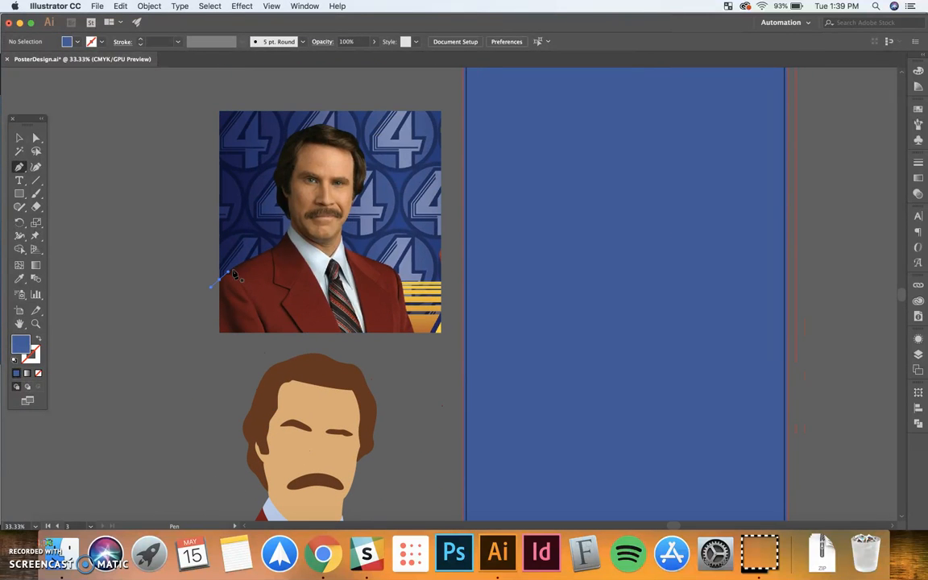
drag(211, 286, 271, 256)
click(287, 232)
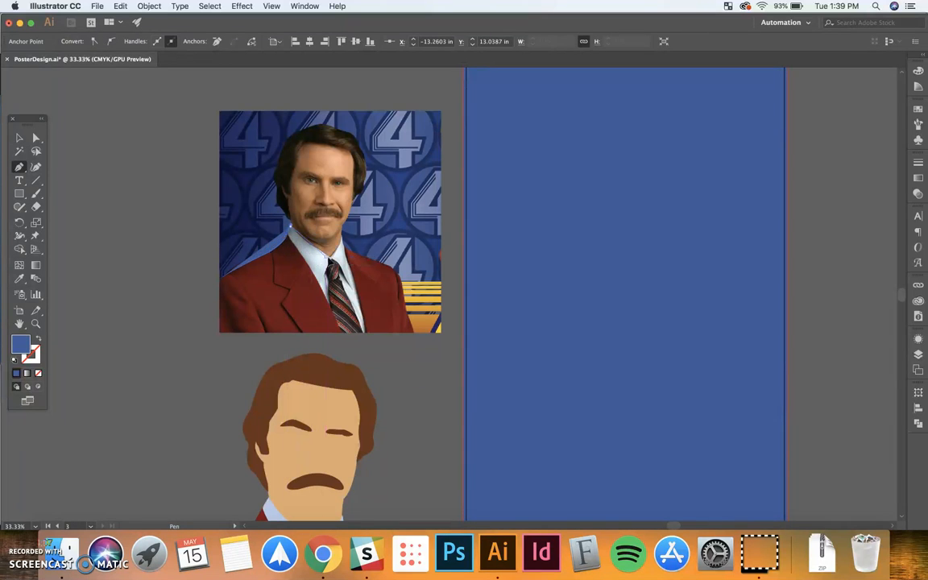
click(326, 256)
click(343, 238)
Continue the suit outline down the shoulder beside the yellow stripes and along the photo's lower edge, then close the shape
drag(346, 245, 416, 344)
click(208, 342)
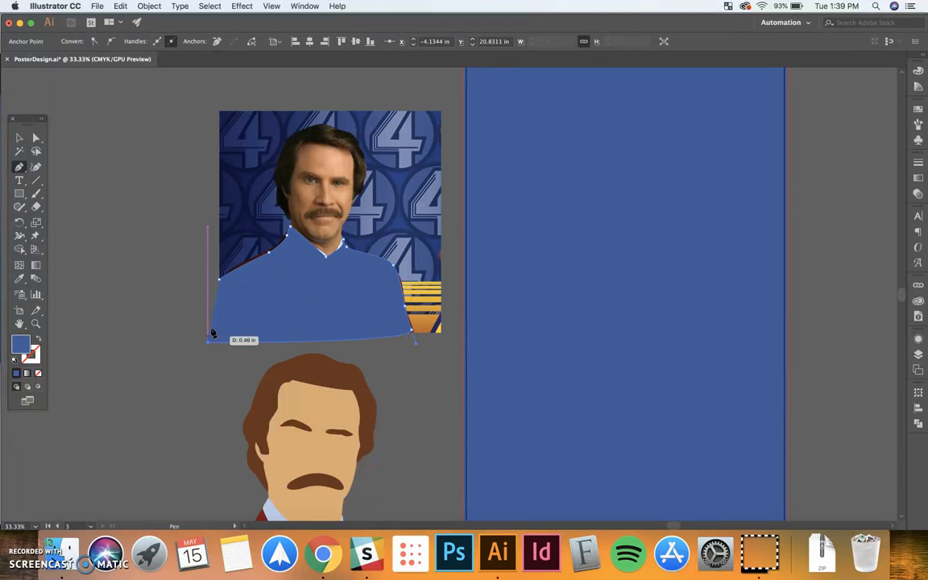
click(219, 279)
click(19, 139)
Move the blue suit tracing off the photo into the empty space between the photo and the black poster
drag(195, 401, 199, 174)
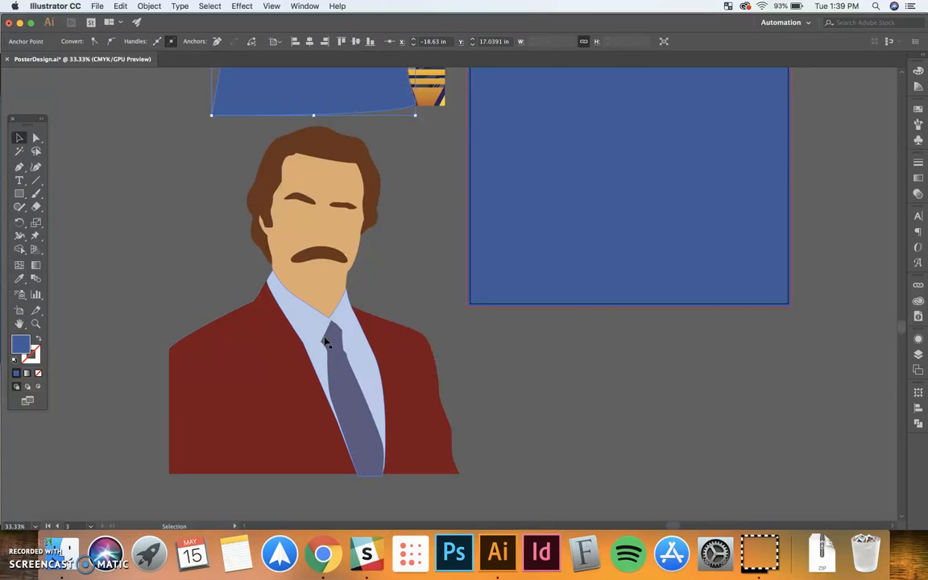
scroll(334, 330, up, 3)
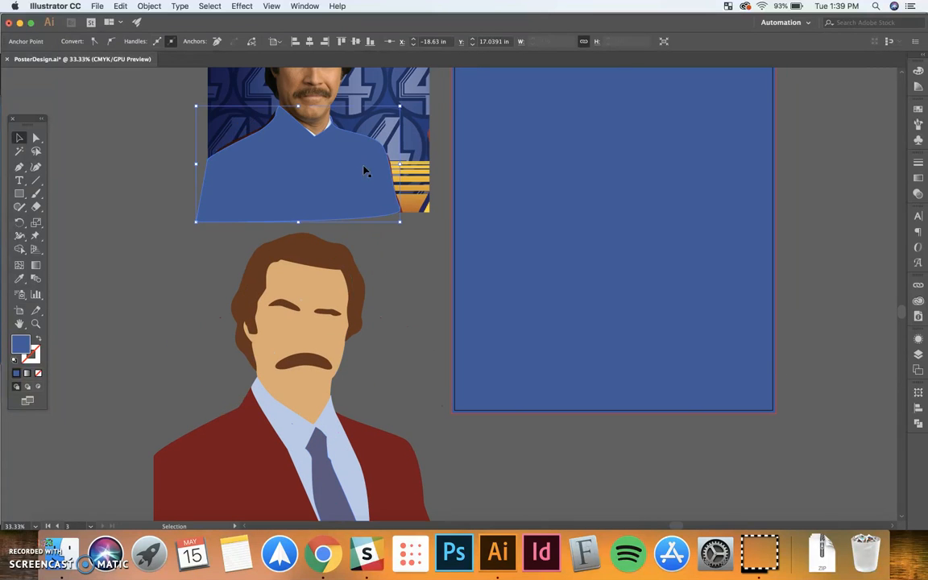
drag(364, 171, 138, 199)
scroll(310, 226, up, 3)
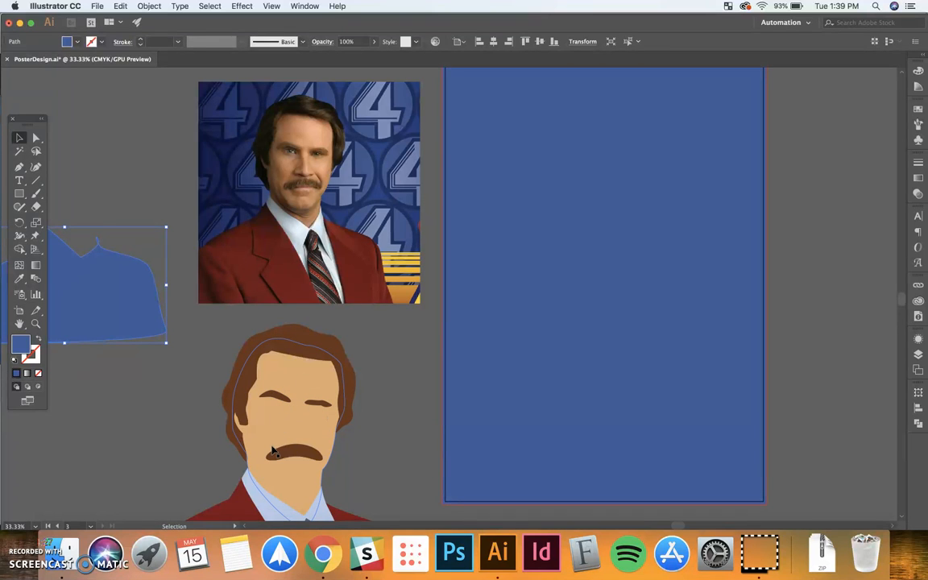
scroll(375, 346, down, 2)
key(super+minus)
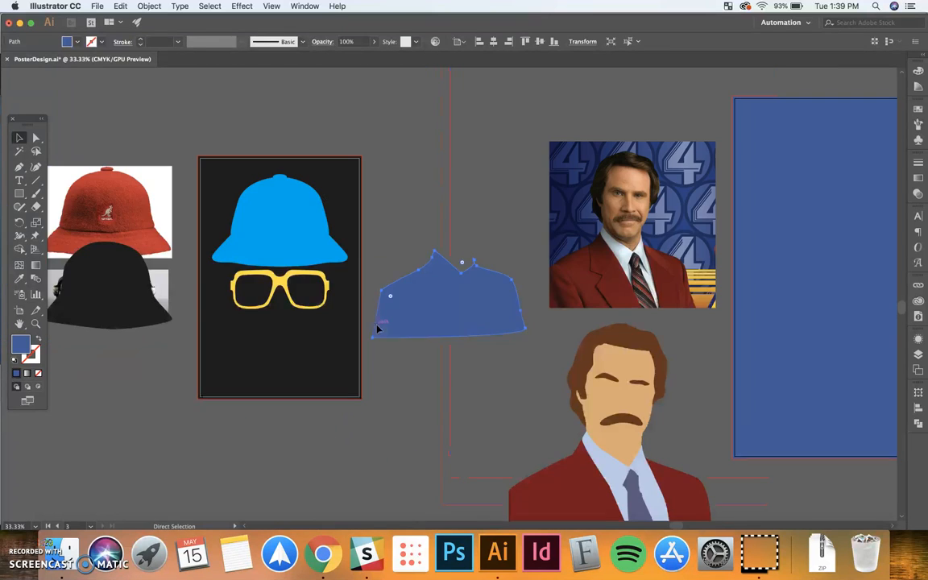
Move the flat portrait illustration onto the blue poster, fitting the suit flush against the poster's left and bottom edges
drag(438, 318, 100, 278)
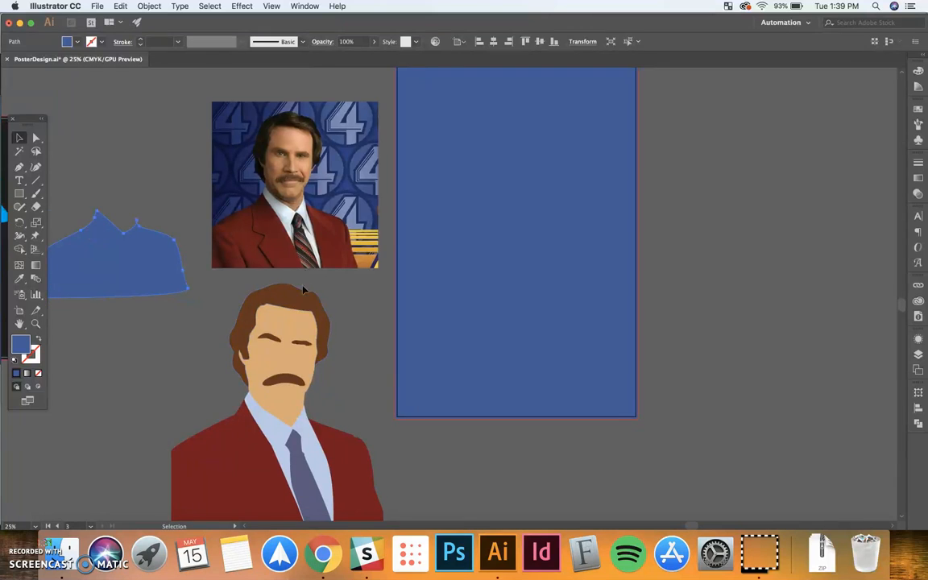
click(364, 320)
scroll(346, 271, down, 3)
scroll(342, 272, up, 3)
scroll(342, 272, right, 2)
drag(239, 428, 440, 281)
drag(403, 360, 422, 377)
click(632, 356)
drag(632, 356, 657, 349)
Review the balloon, hat-and-glasses and suited-man posters side by side with their reference photos
key(super+minus)
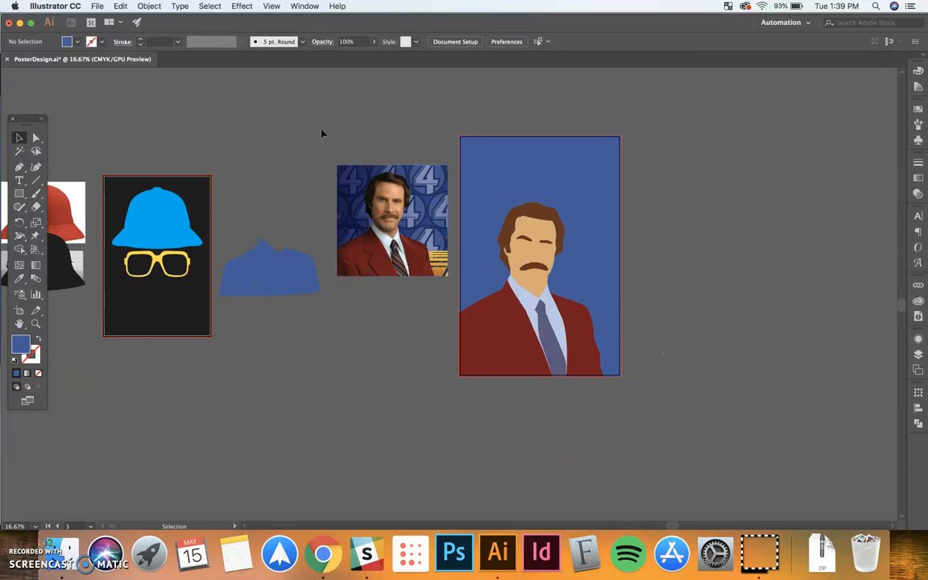
drag(185, 145, 508, 116)
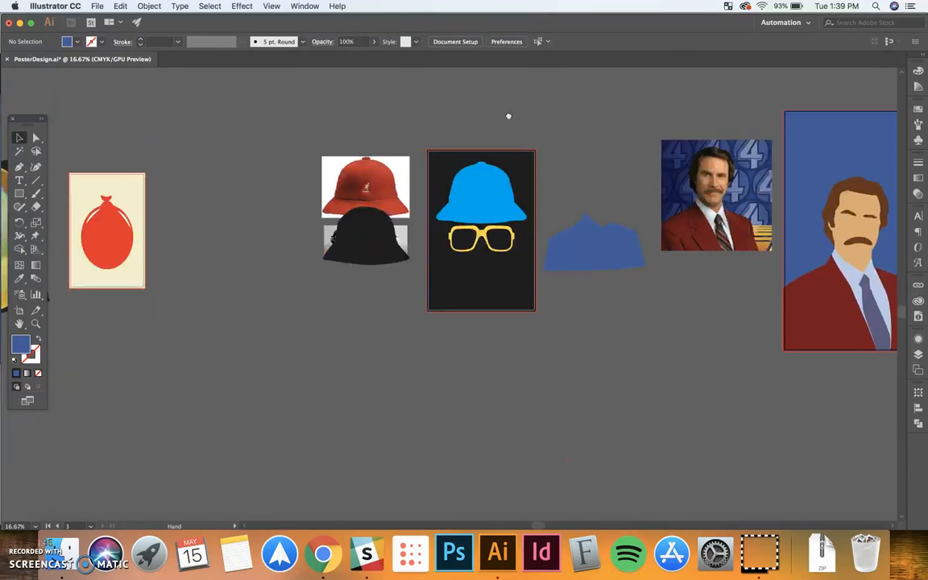
drag(504, 166, 669, 188)
drag(542, 128, 428, 148)
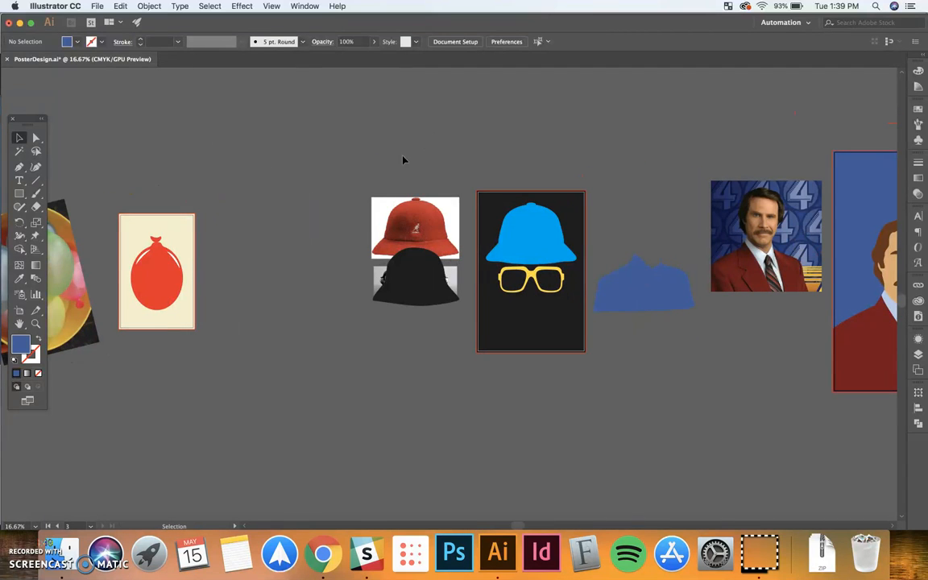
drag(291, 177, 423, 184)
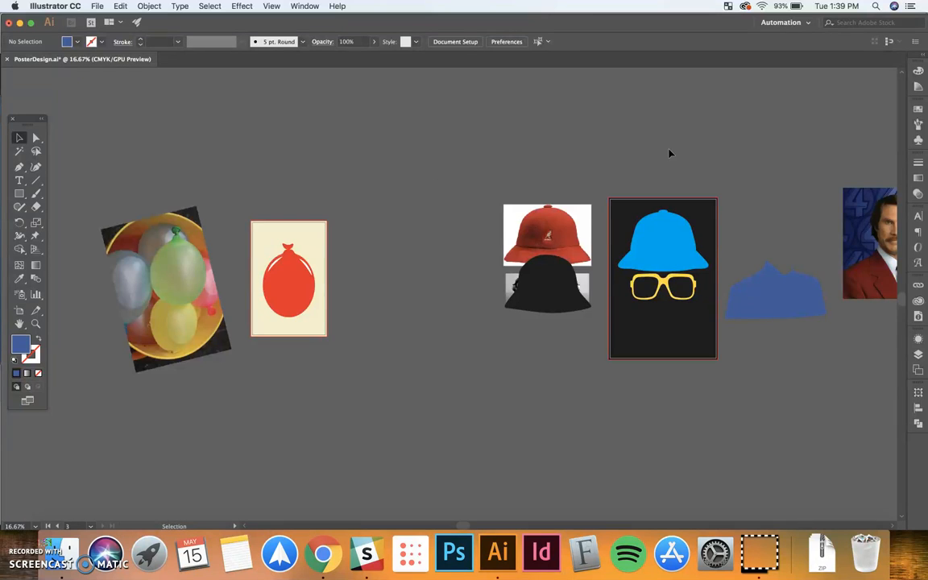
scroll(668, 153, right, 10)
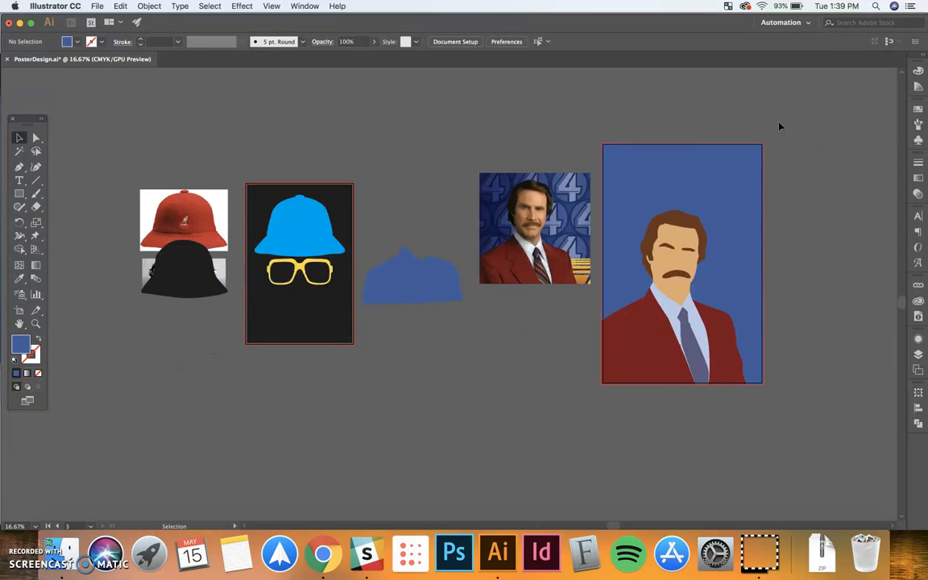
scroll(430, 153, right, 3)
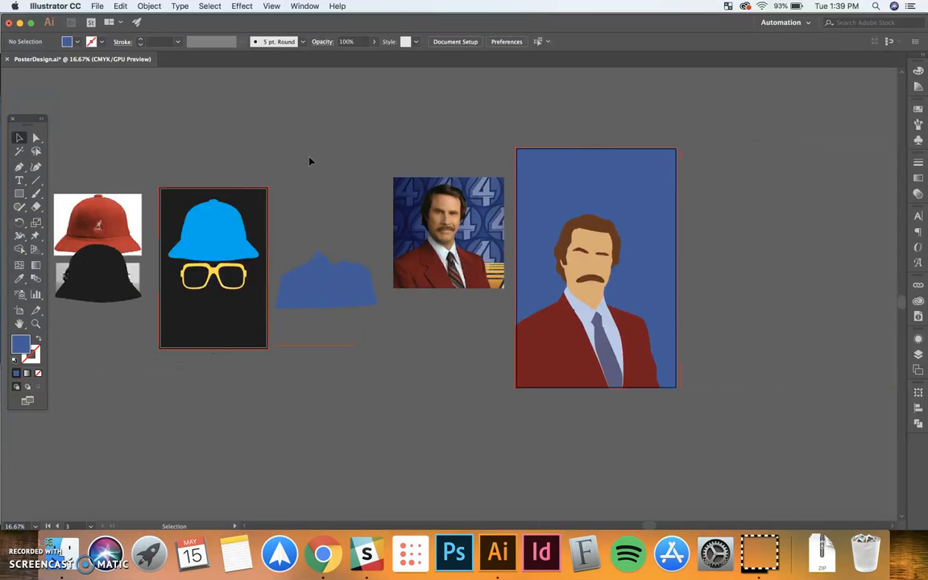